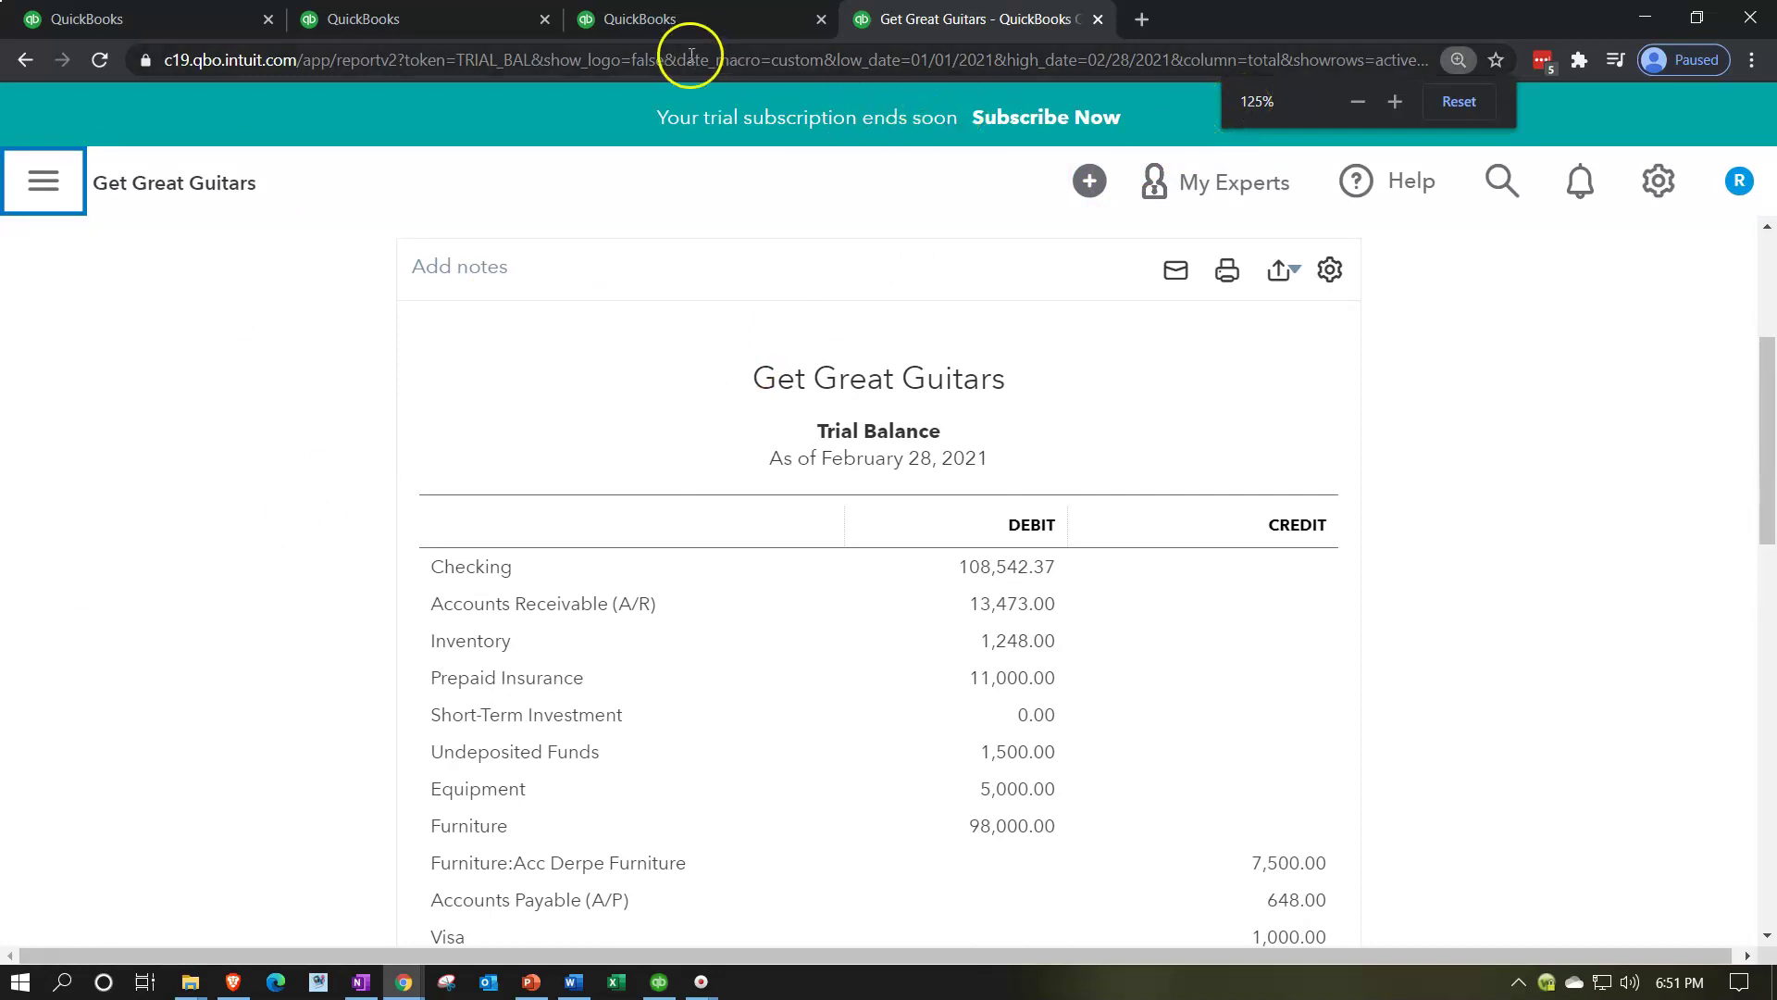
- Open the Profit and Loss report from the favorite reports in the third browser tab
click(681, 21)
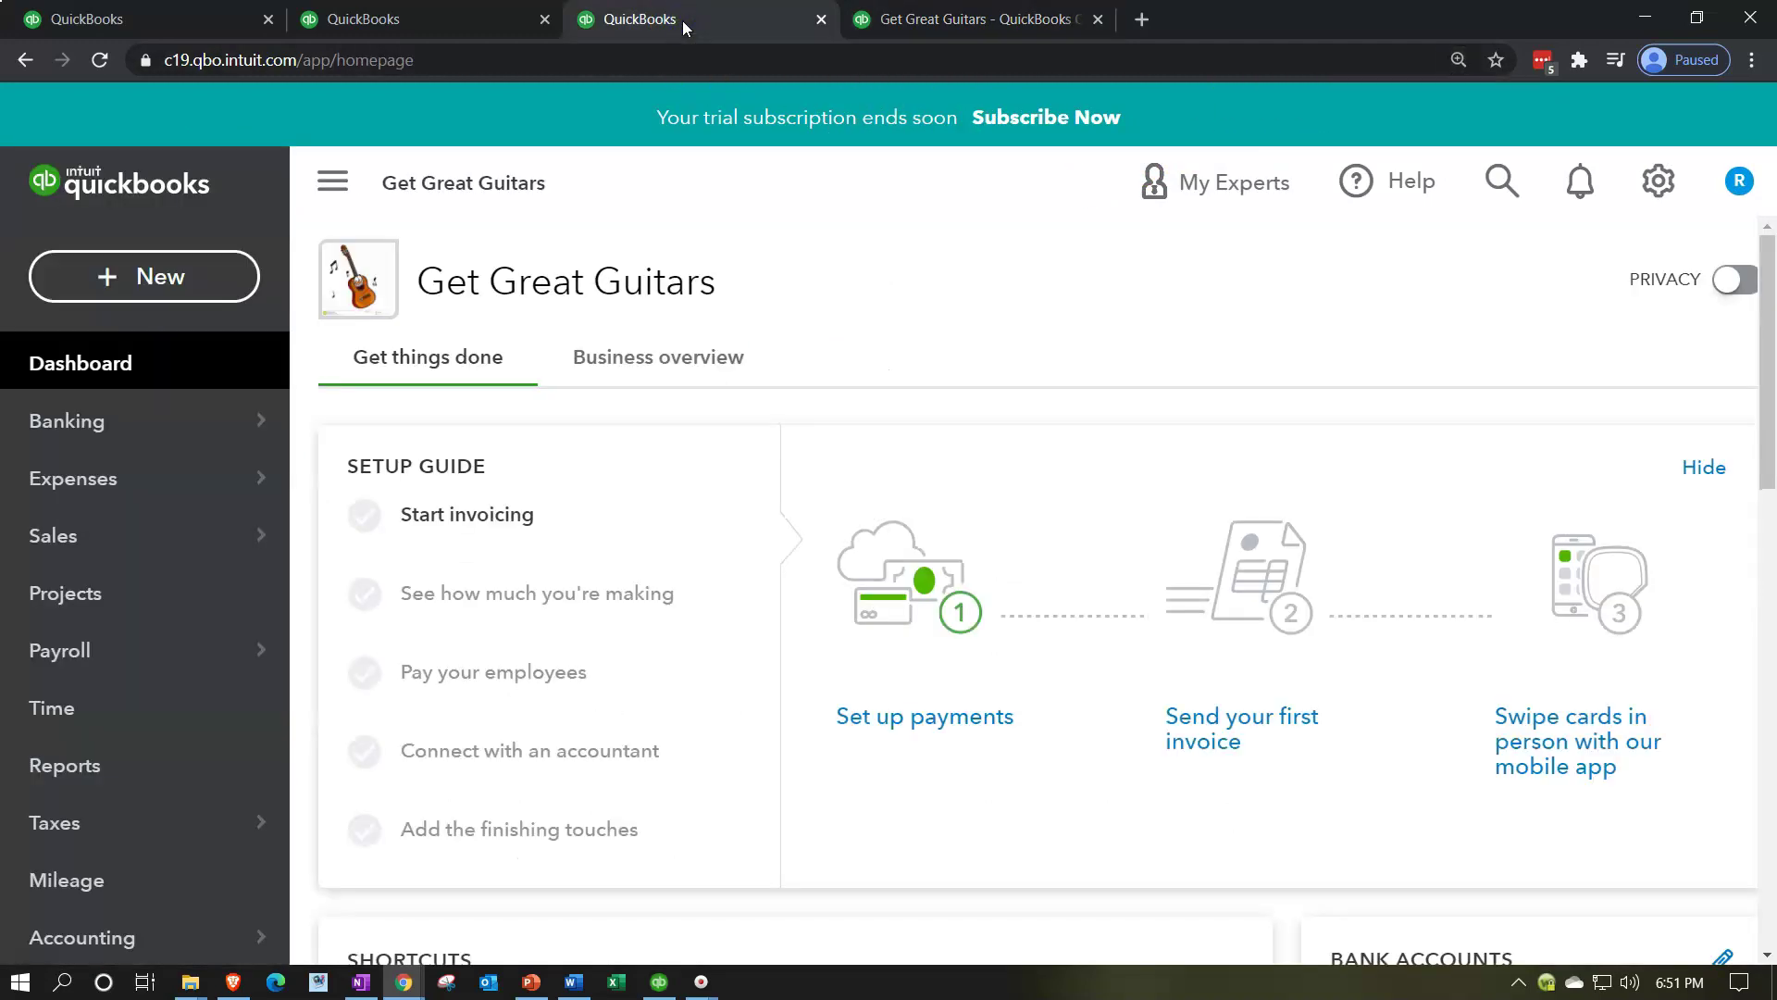
click(145, 755)
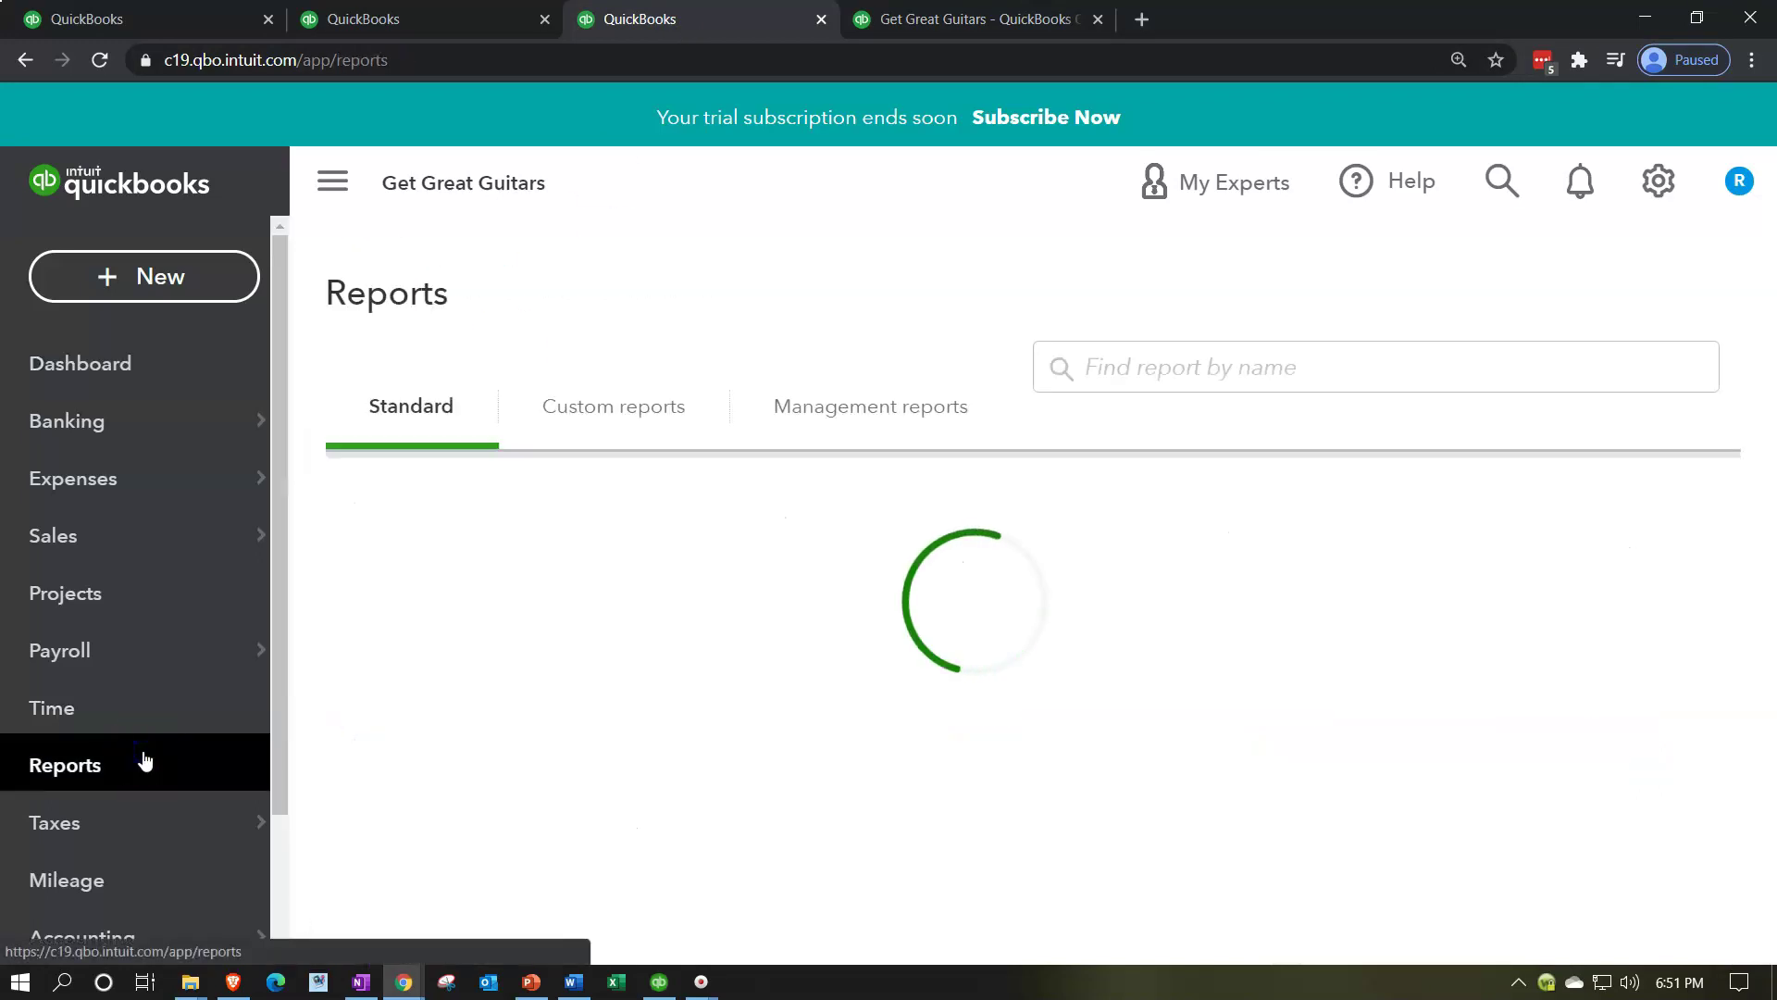
scroll(389, 740, down, 3)
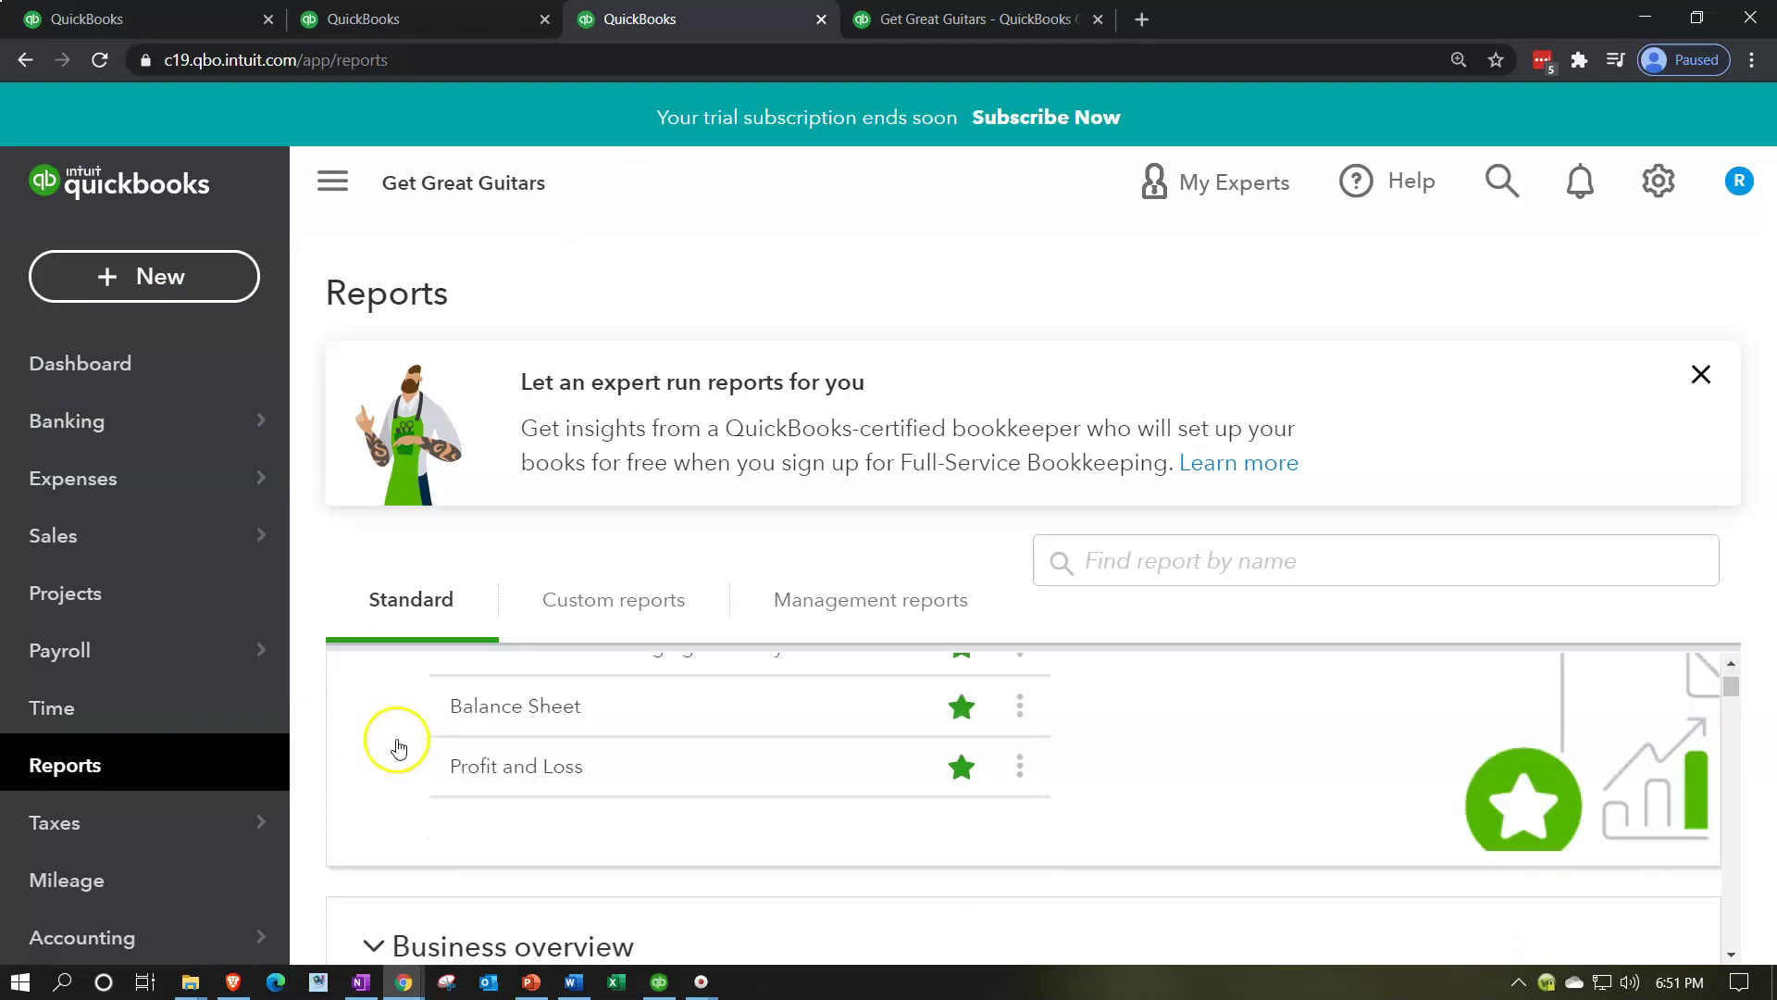
click(491, 713)
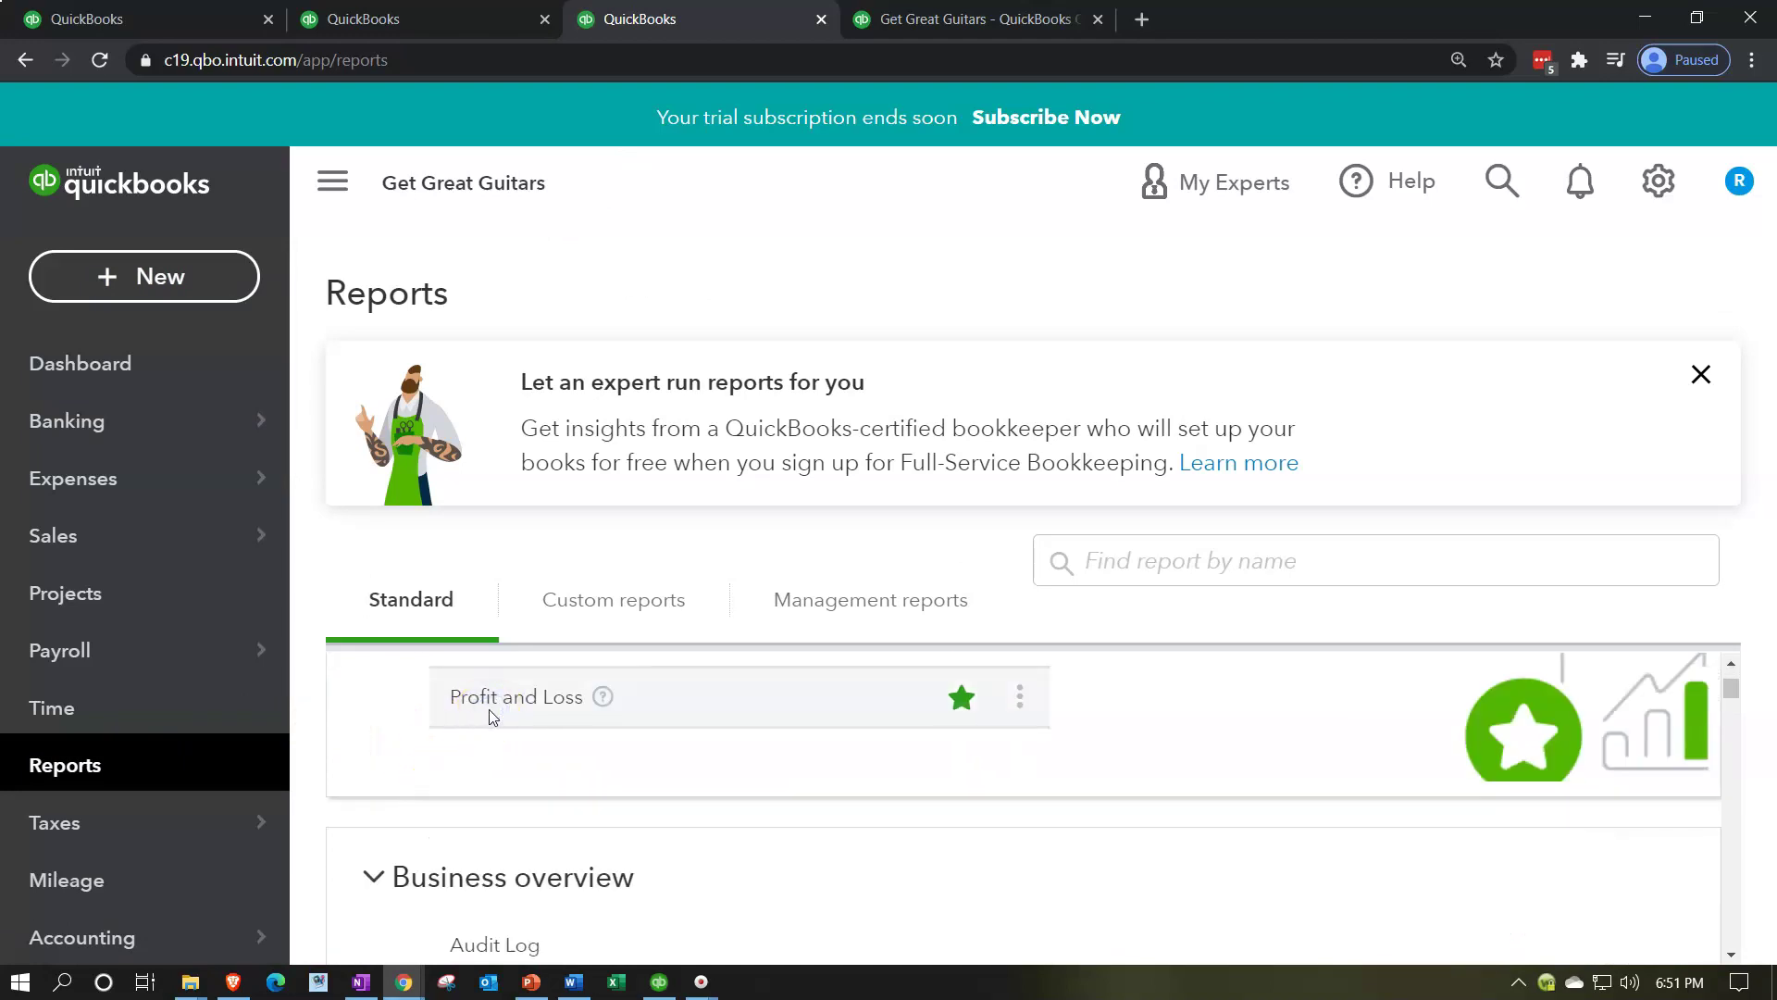
click(519, 700)
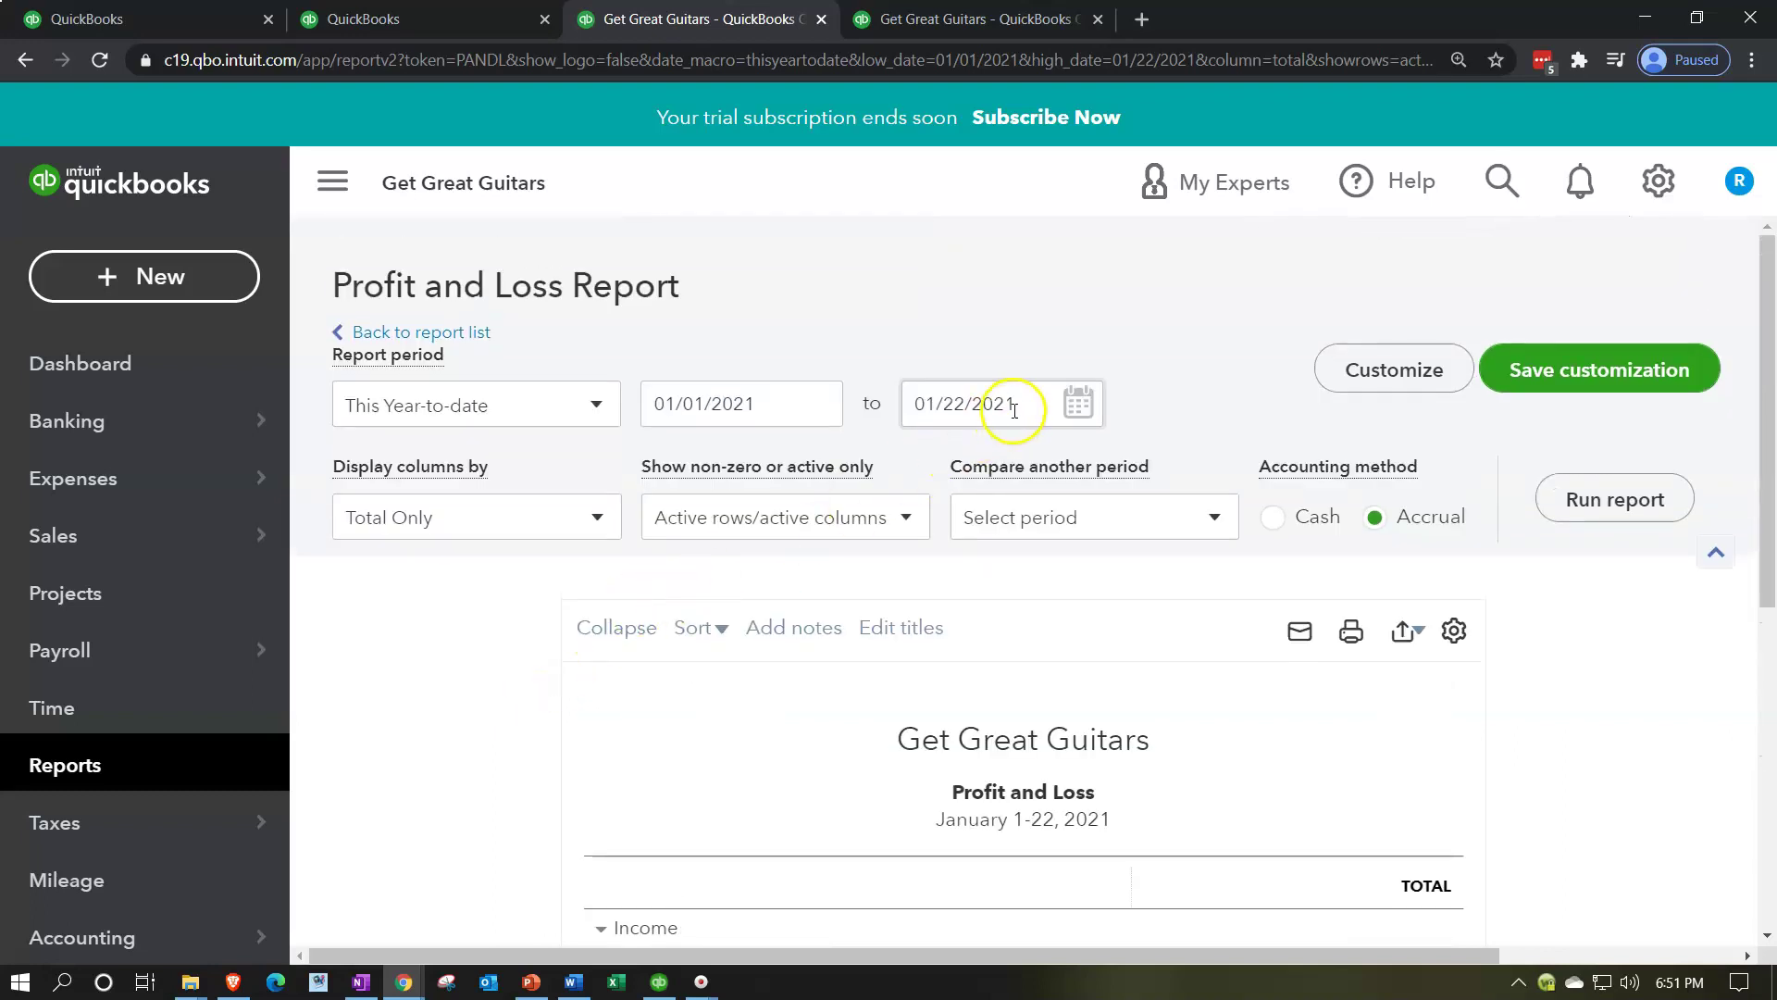
- Run the Profit and Loss report with the period end date set to 02/28/2021 and collapse the side navigation
click(1023, 403)
text(022821)
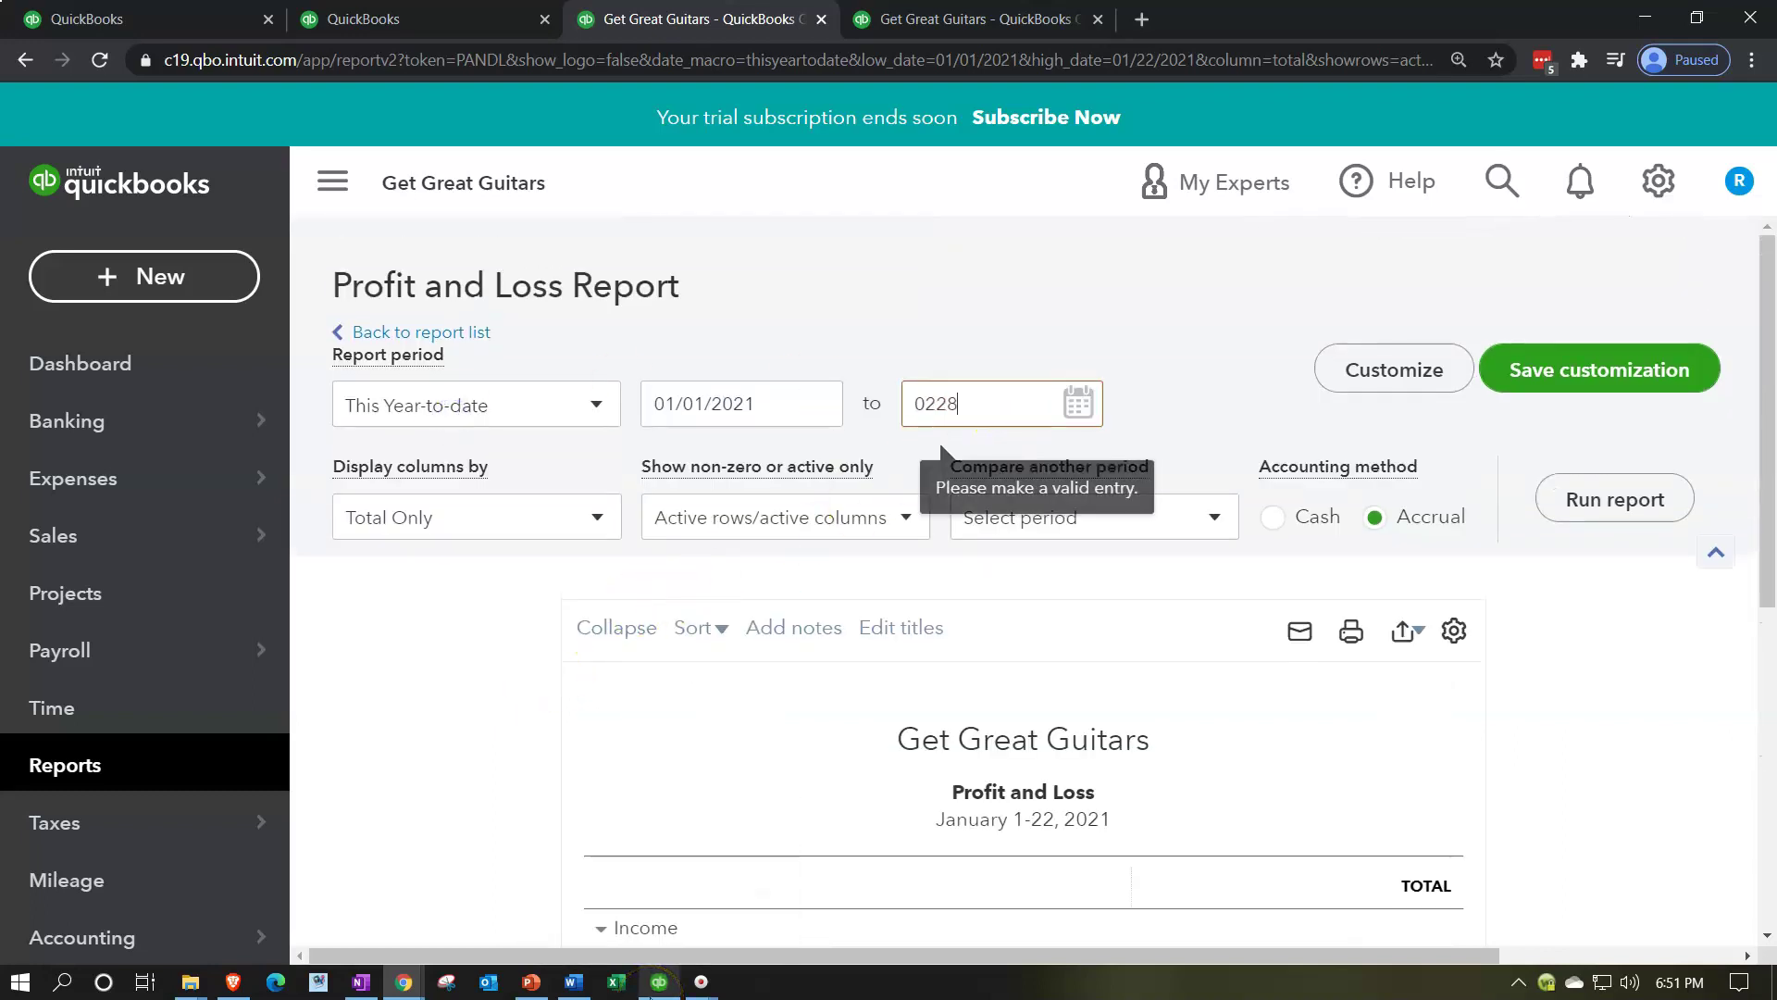
key(Tab)
click(1574, 523)
scroll(1574, 523, down, 4)
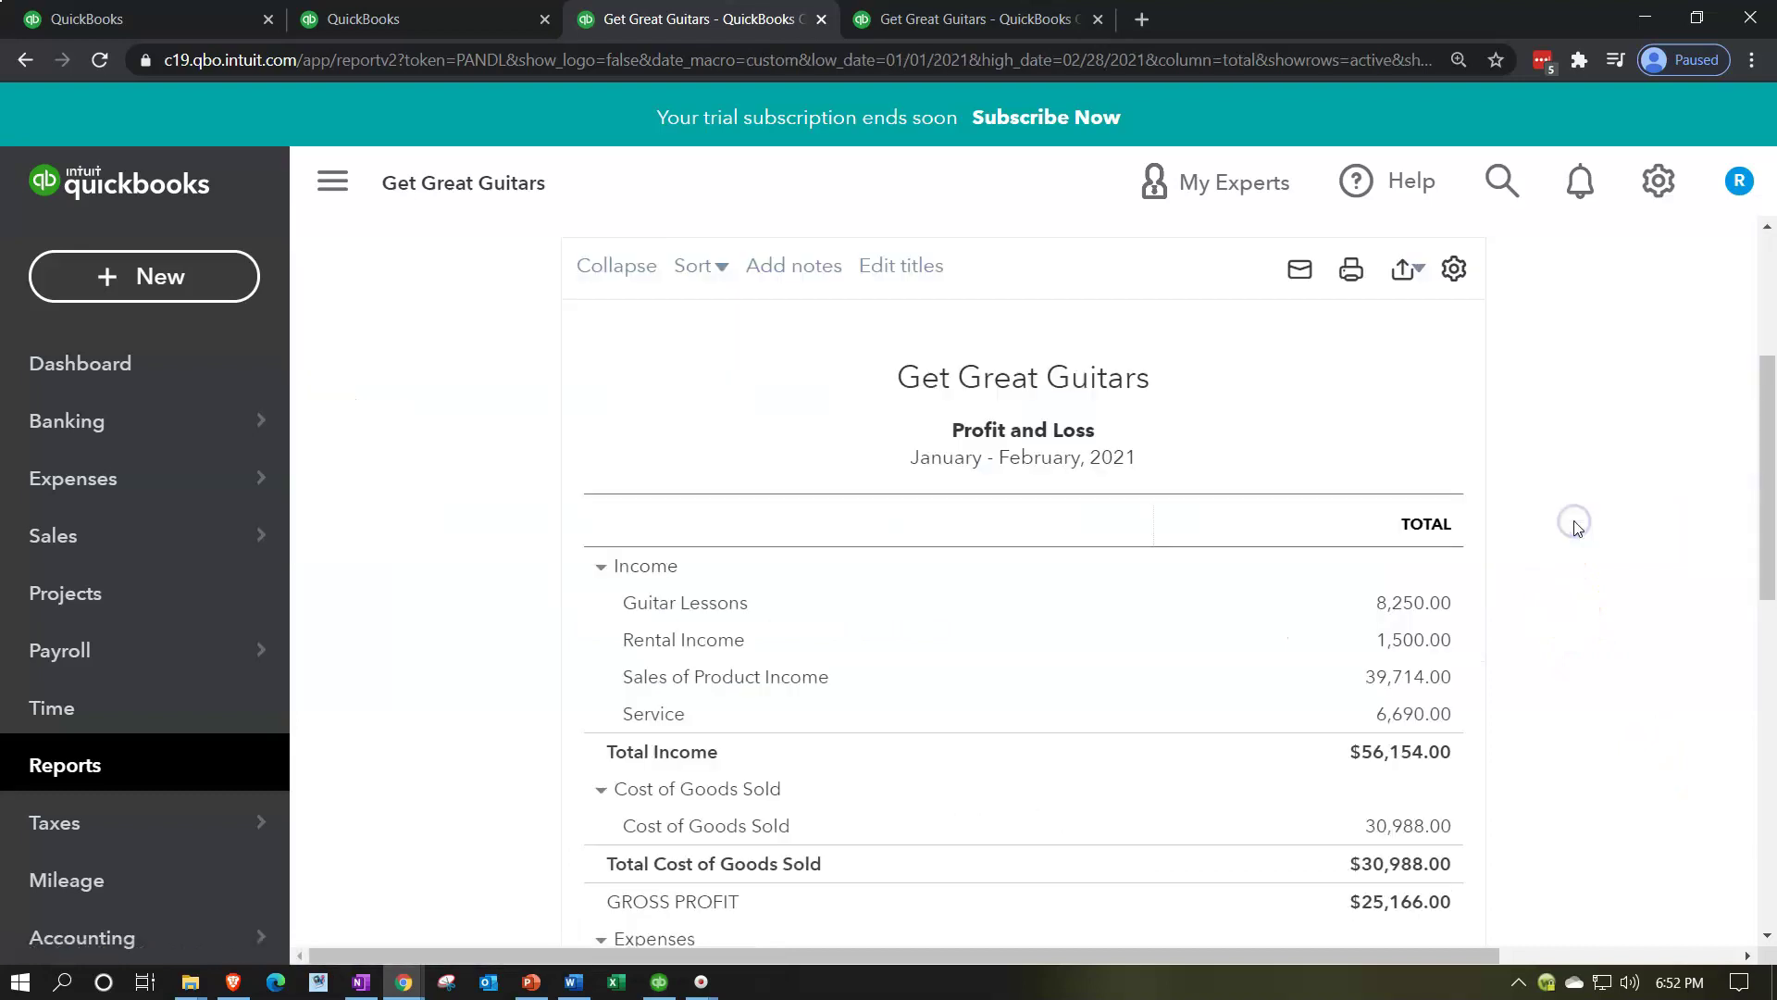
click(334, 181)
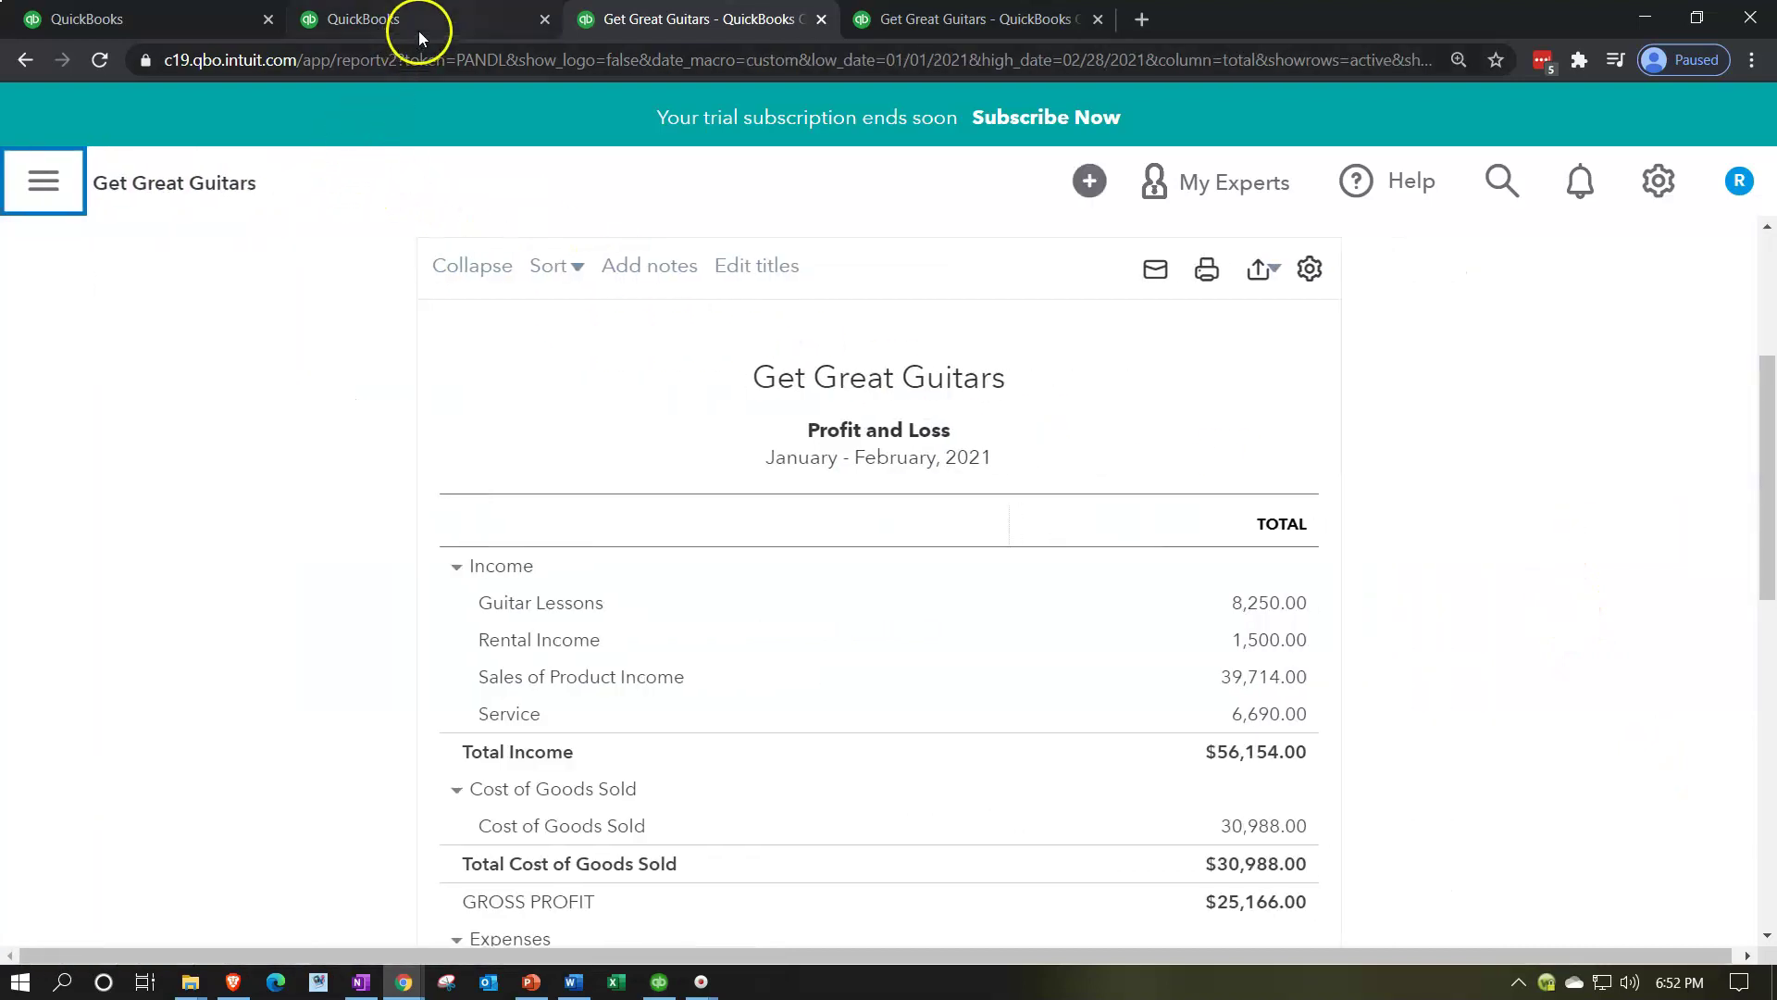
- Open the Balance Sheet report from the favorite reports in the second browser tab
click(443, 13)
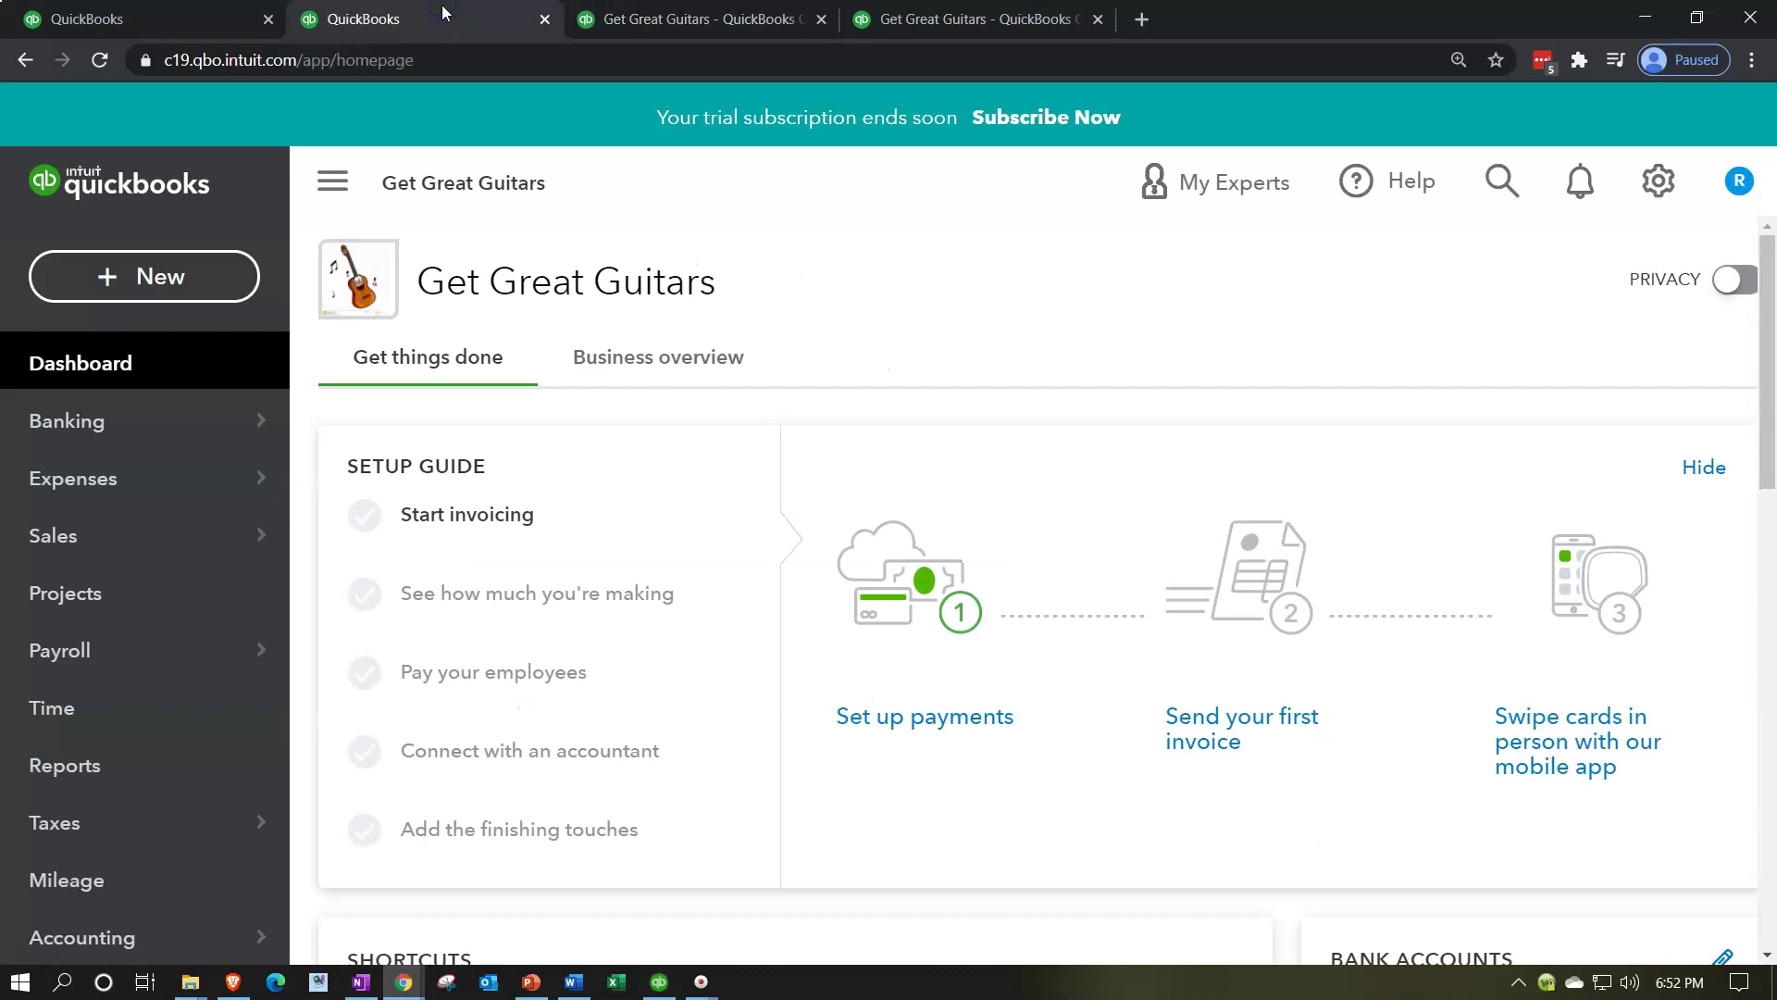
click(137, 761)
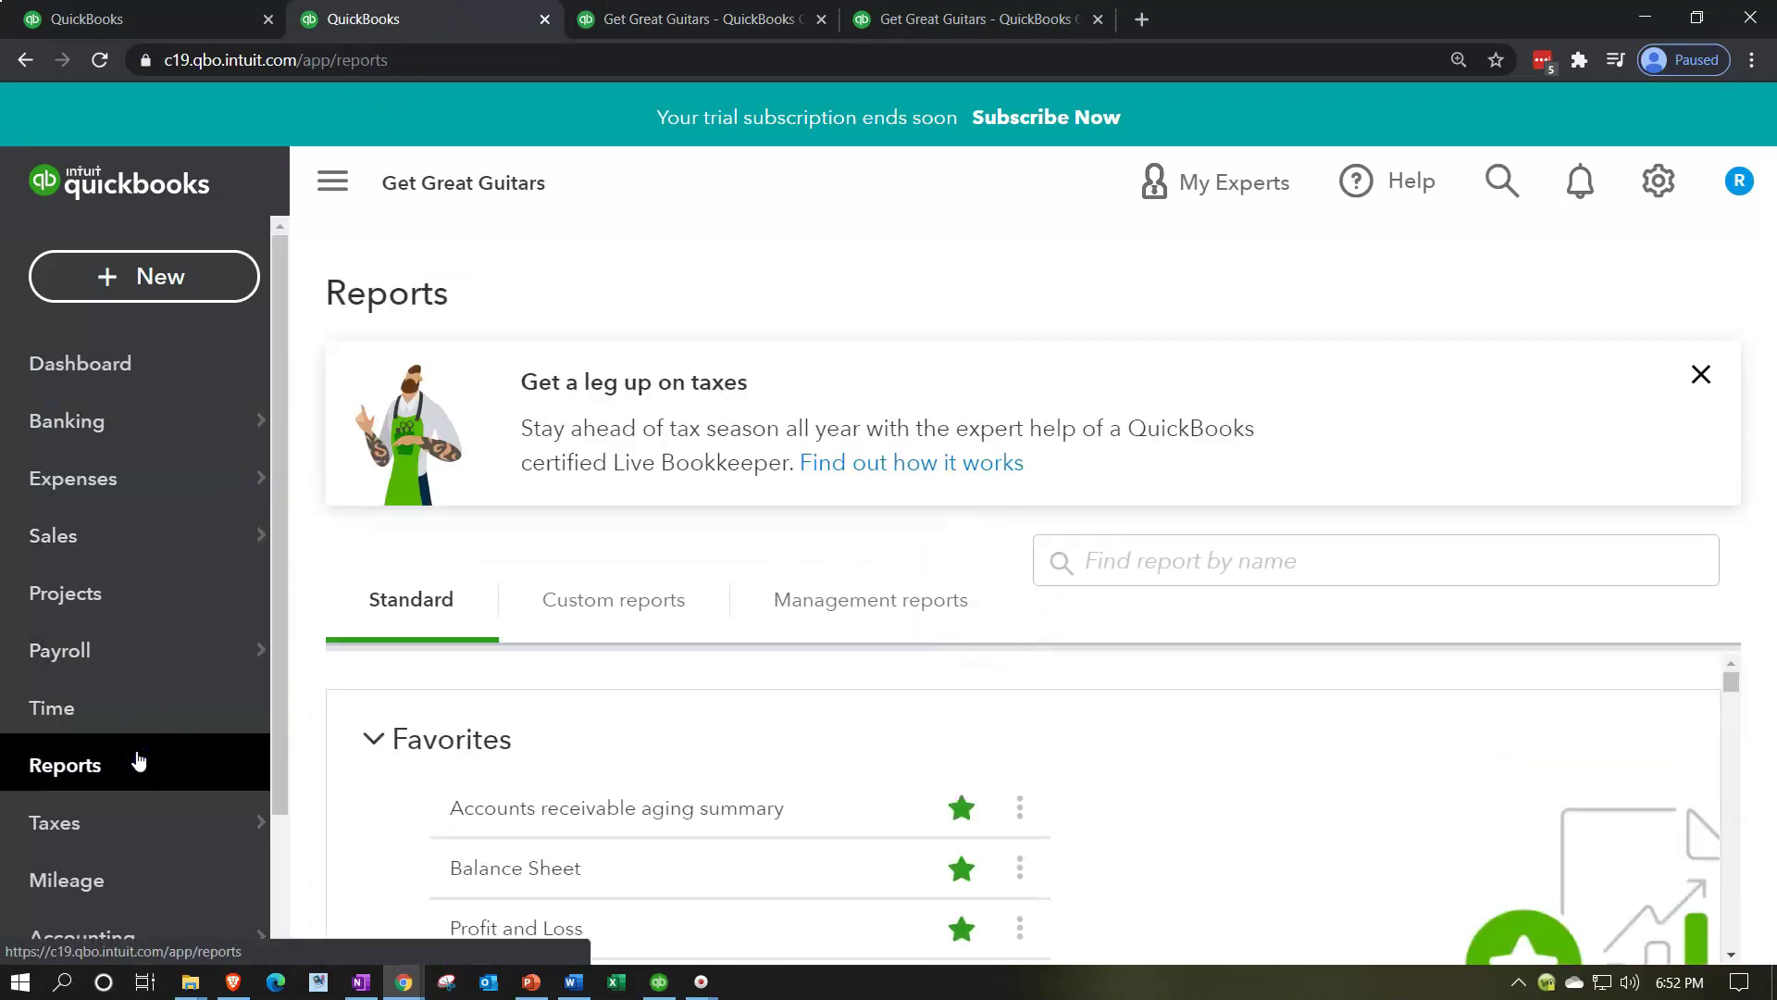
click(521, 866)
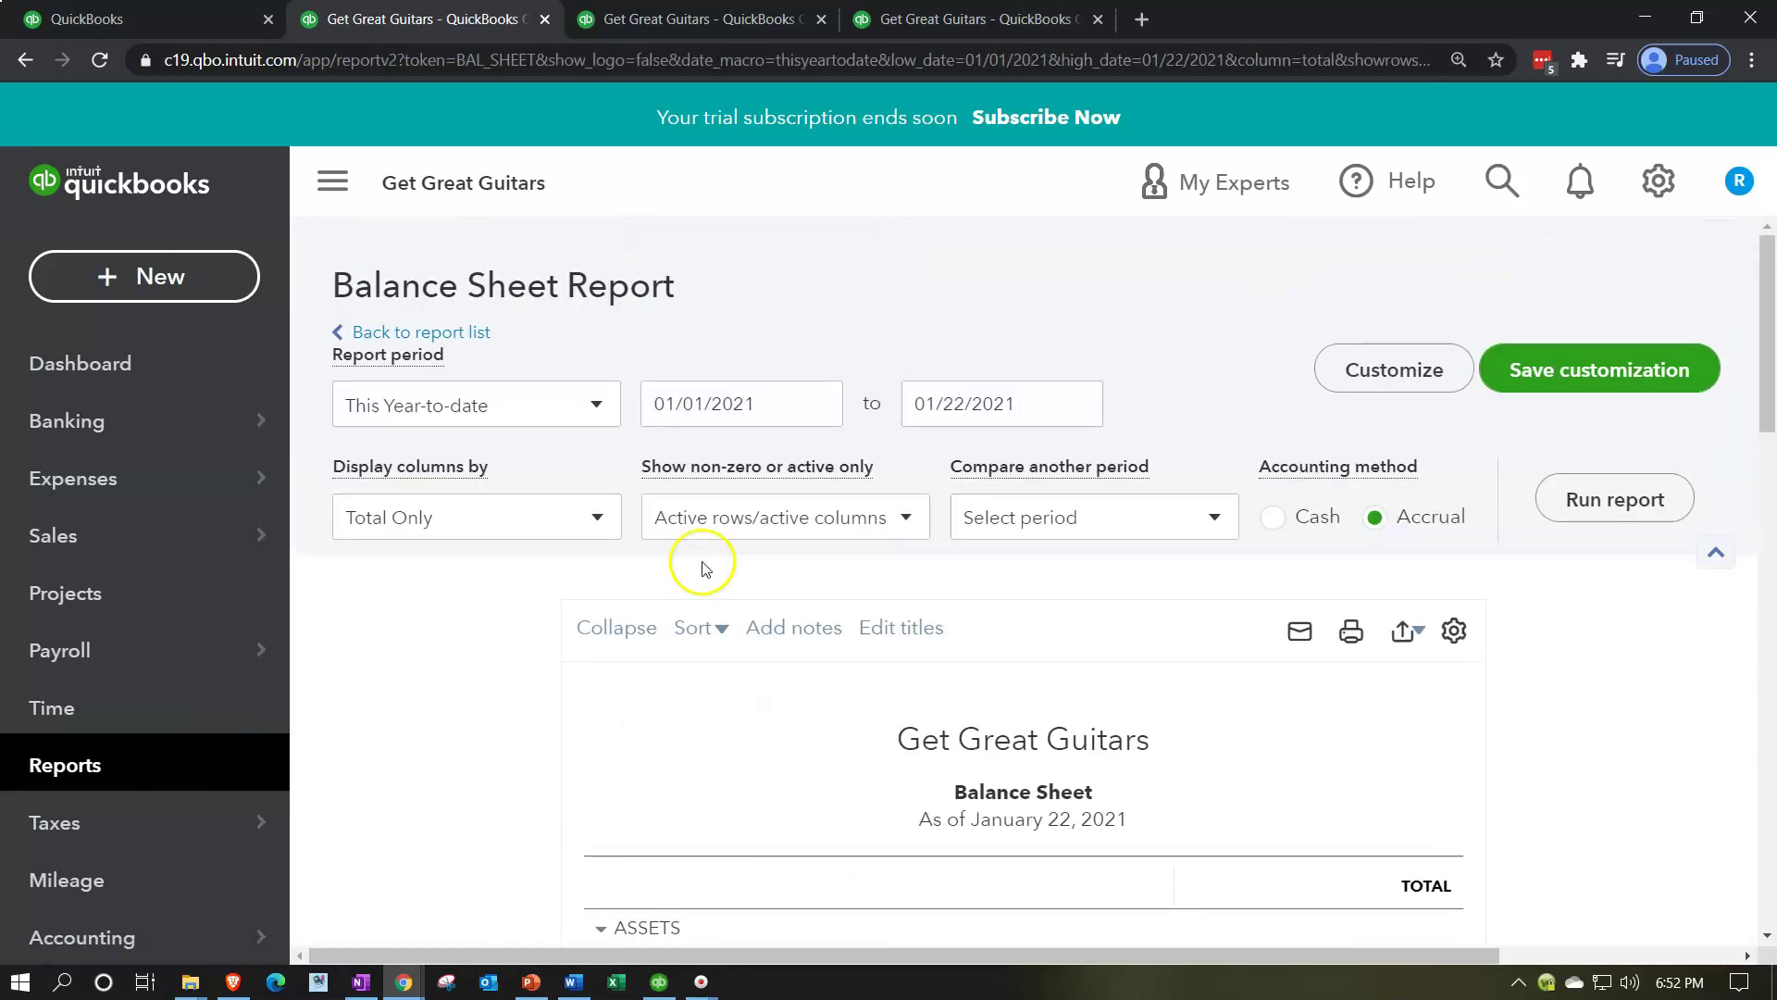
- Run the Balance Sheet report with the period end date set to 02/28/2021 and collapse the side navigation
drag(1015, 405, 866, 331)
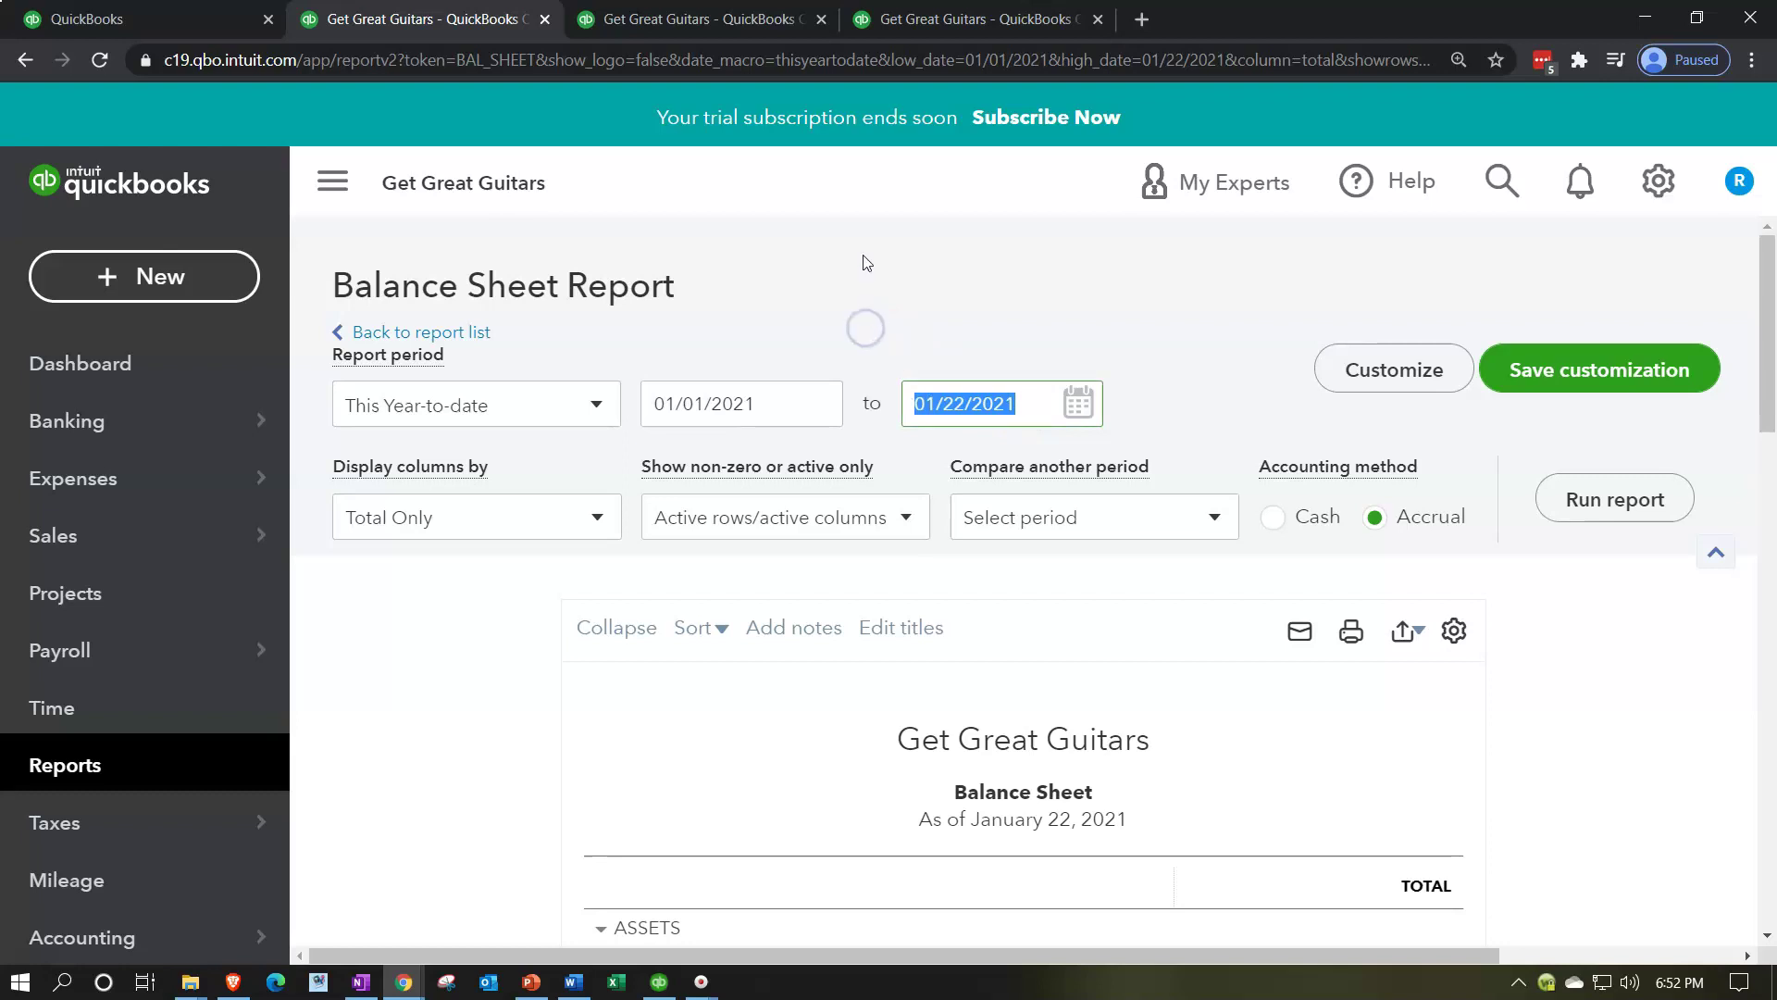
text(02)
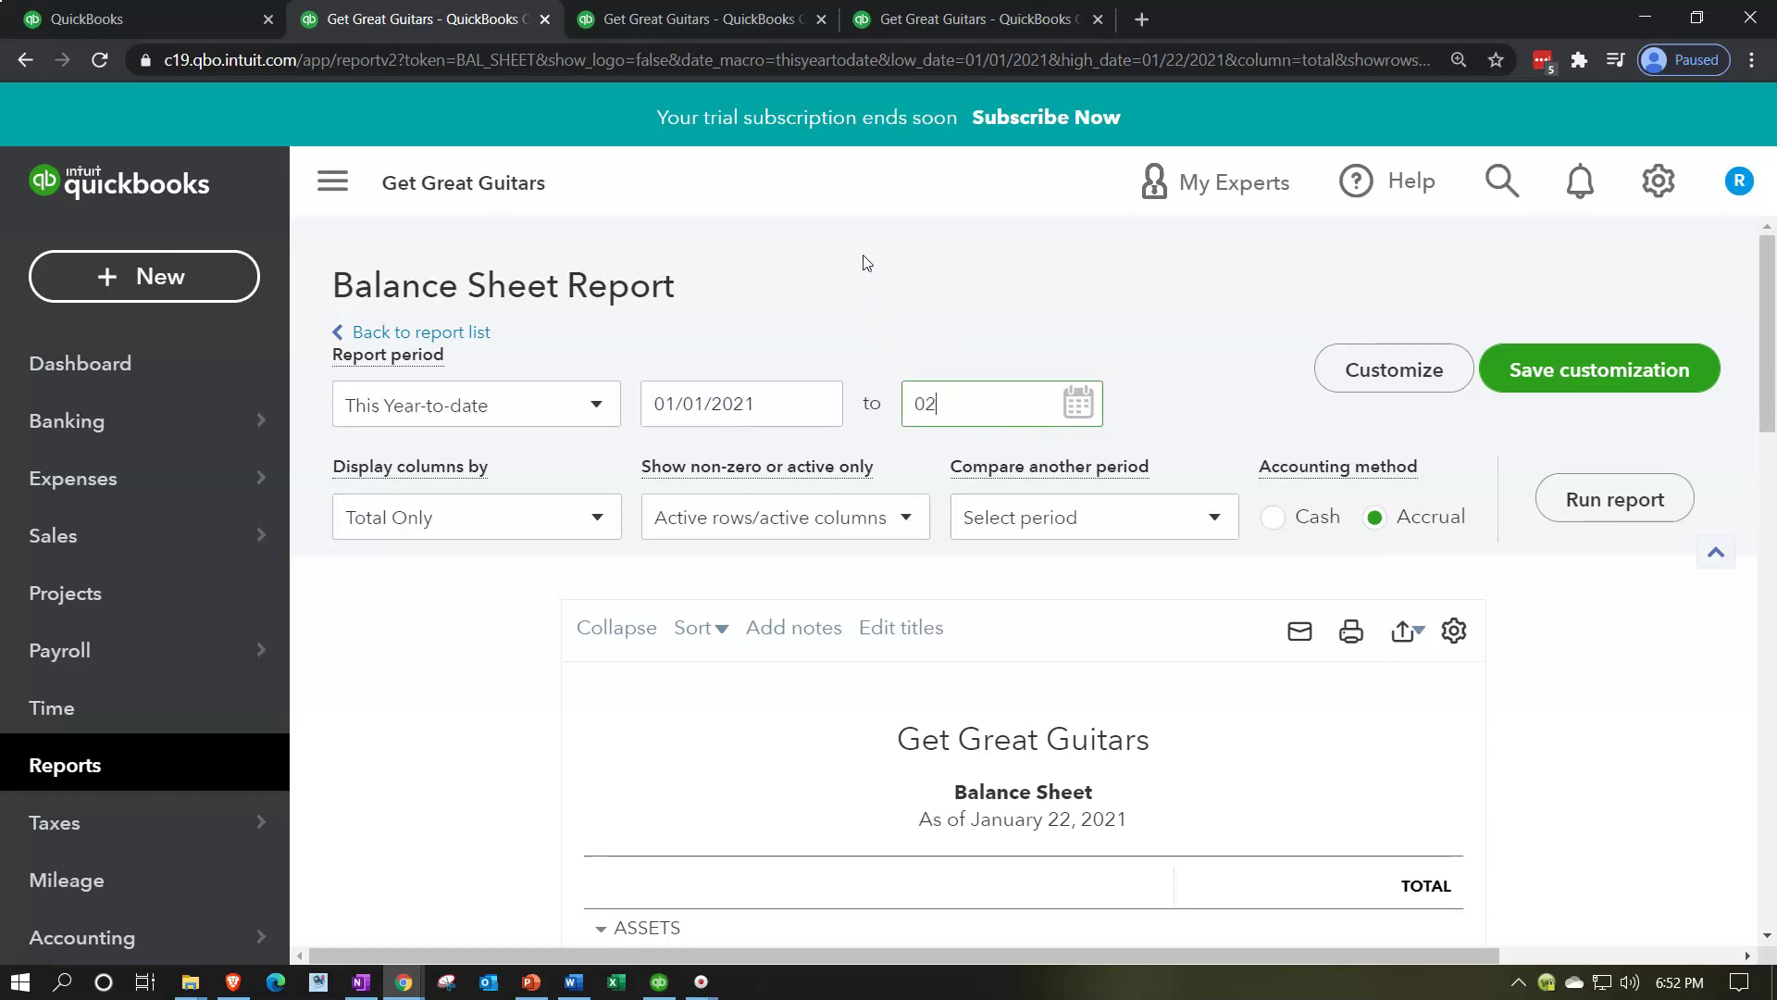
text(/28/2021)
key(Tab)
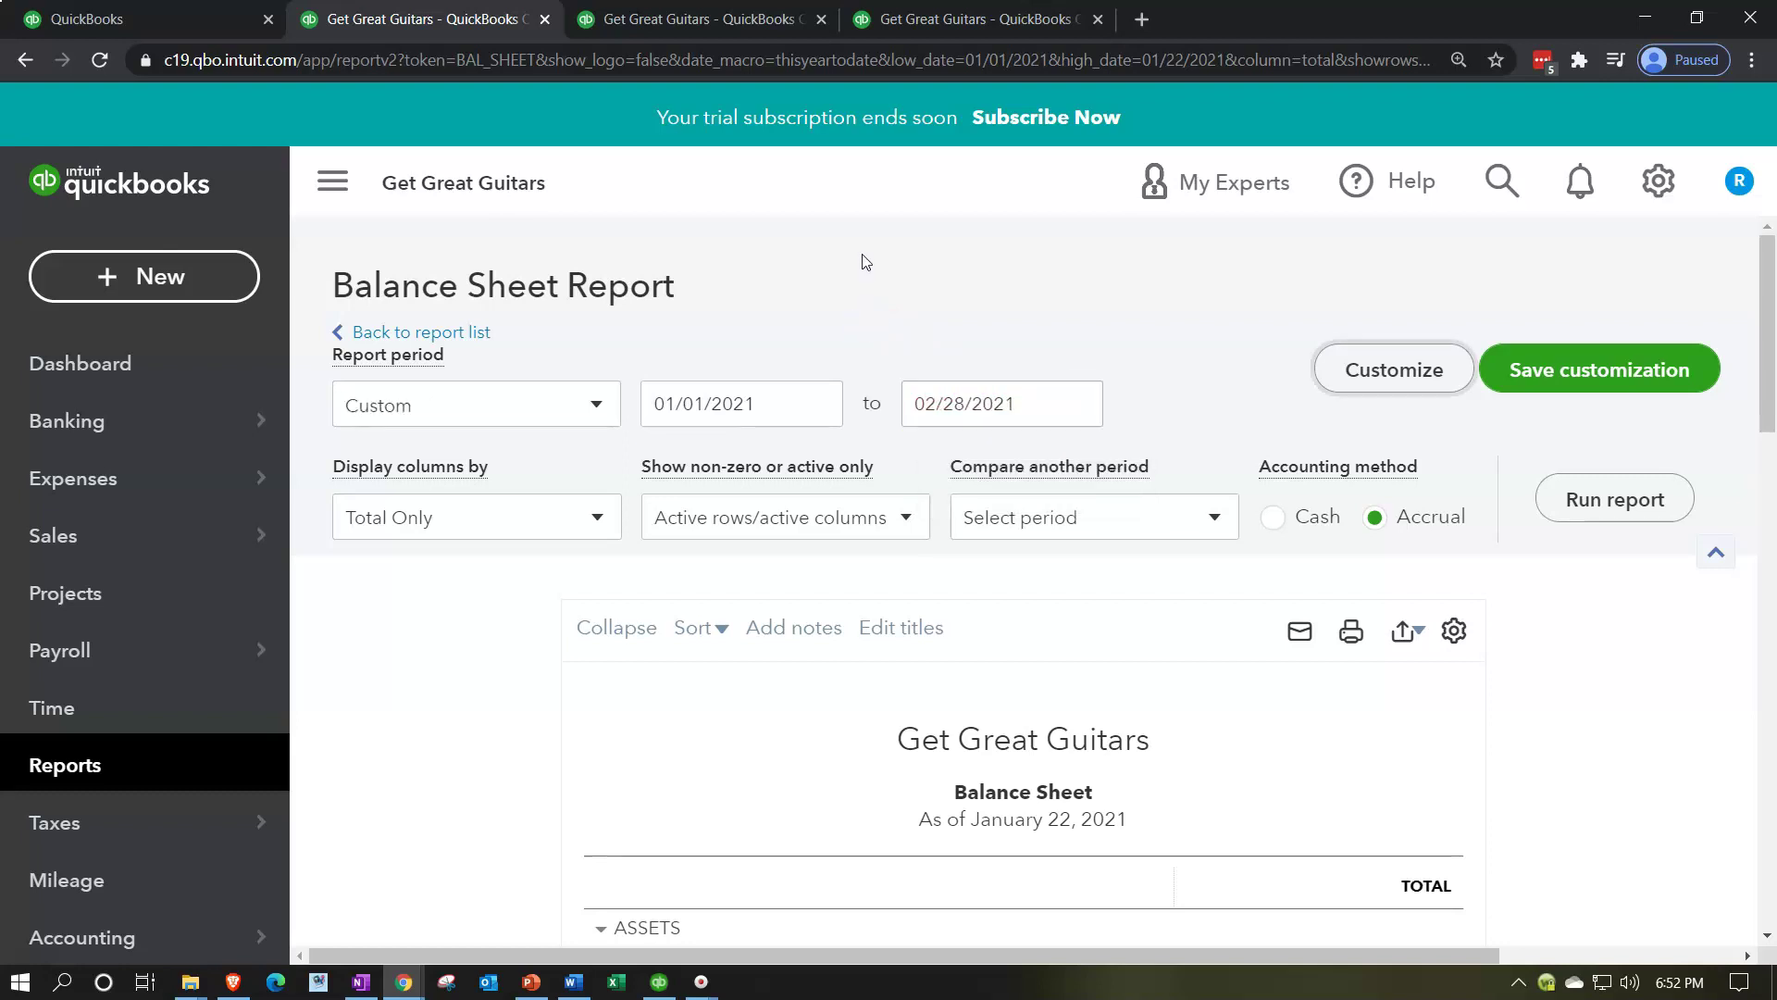
click(1600, 518)
scroll(1600, 520, down, 4)
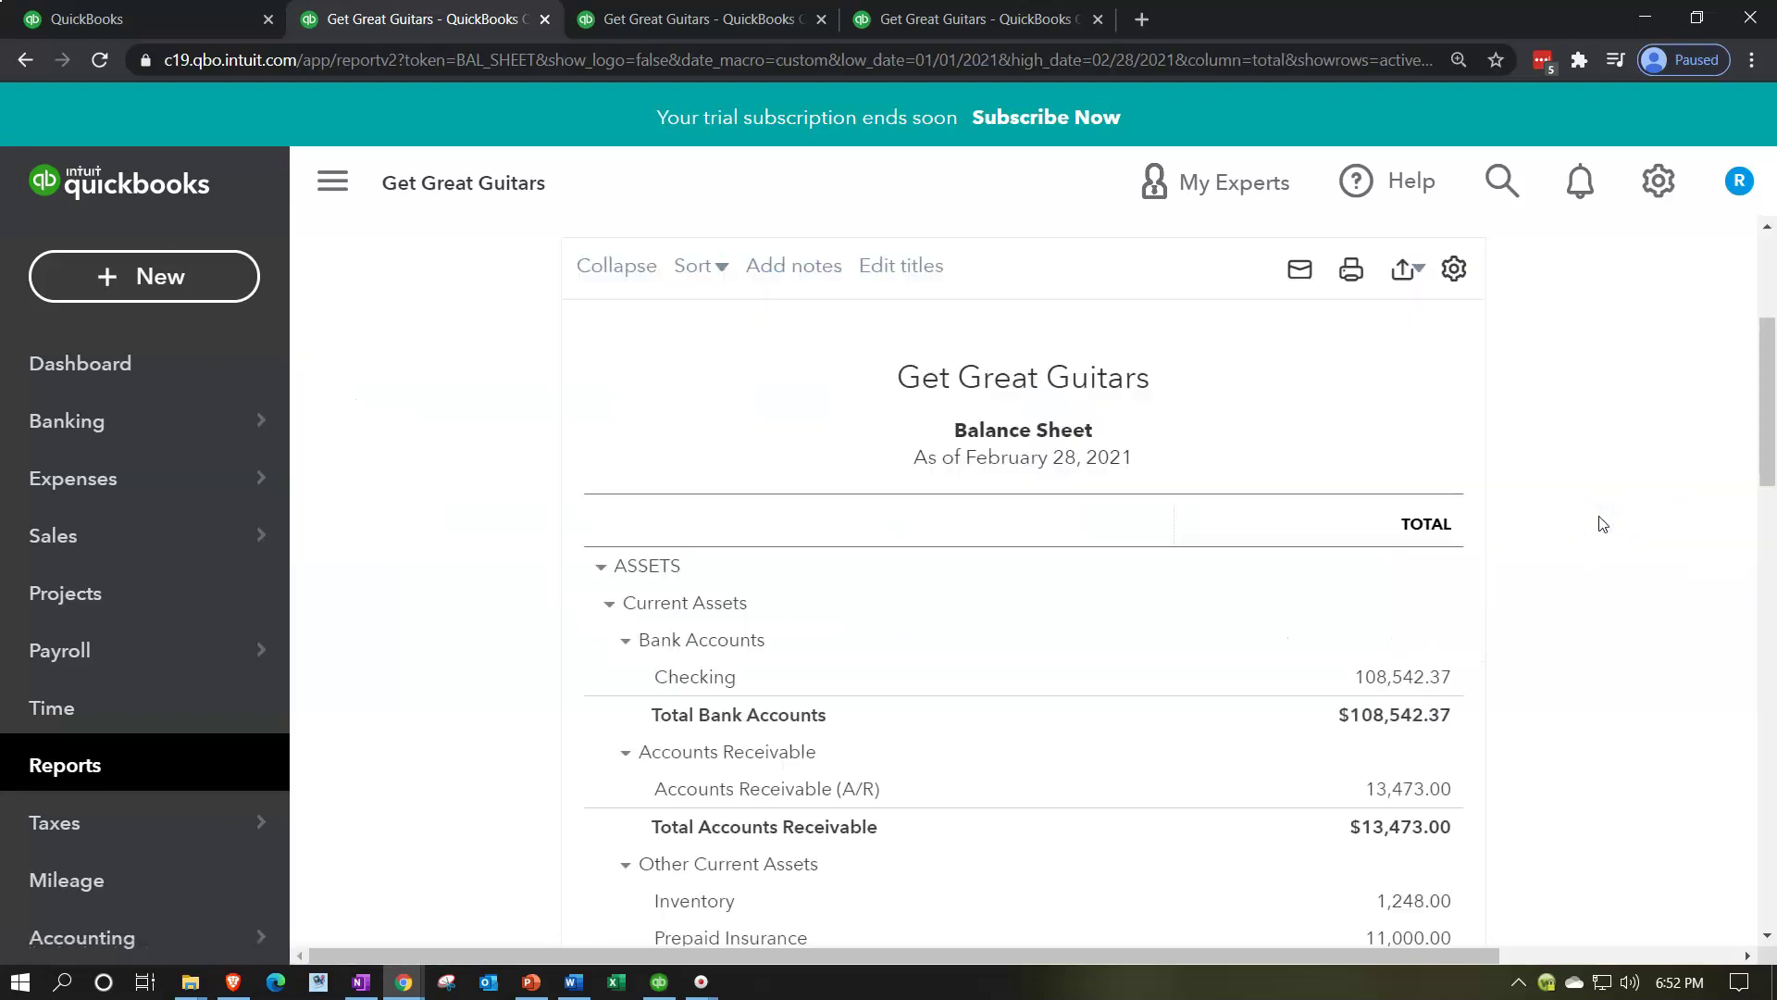
click(333, 182)
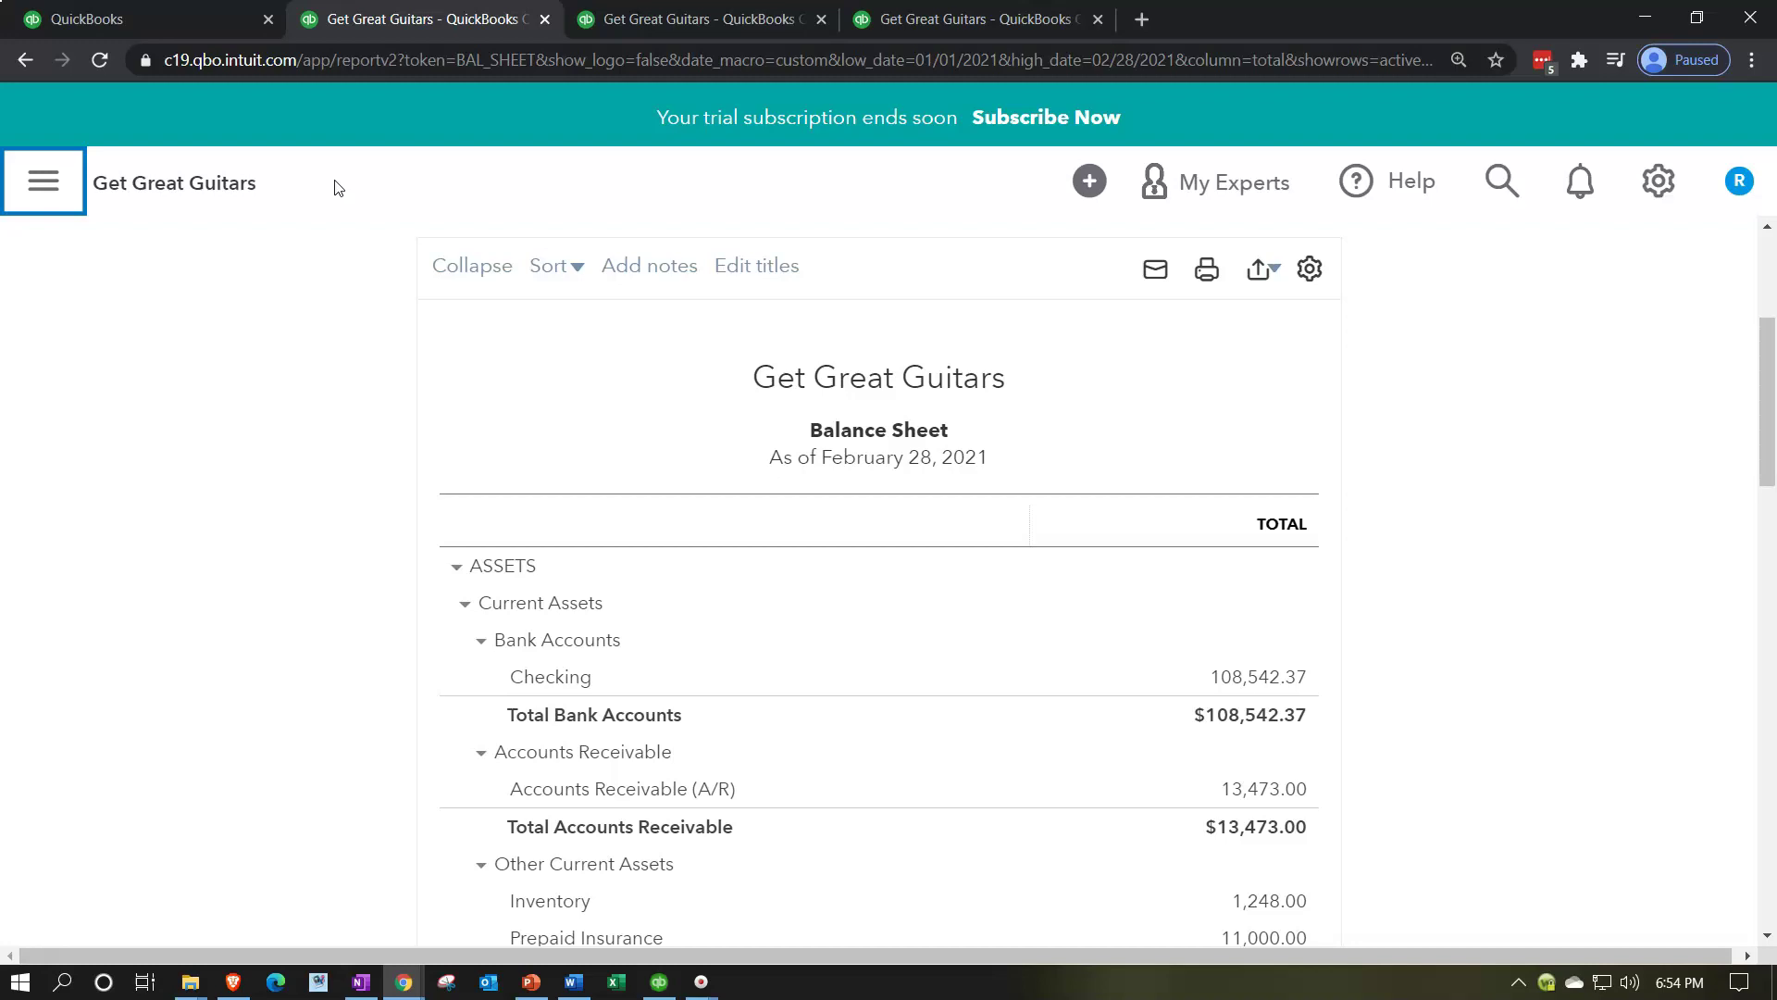
- Switch to QuickBooks Desktop to view its home page workflow, and return to the balance sheet in the browser
click(269, 587)
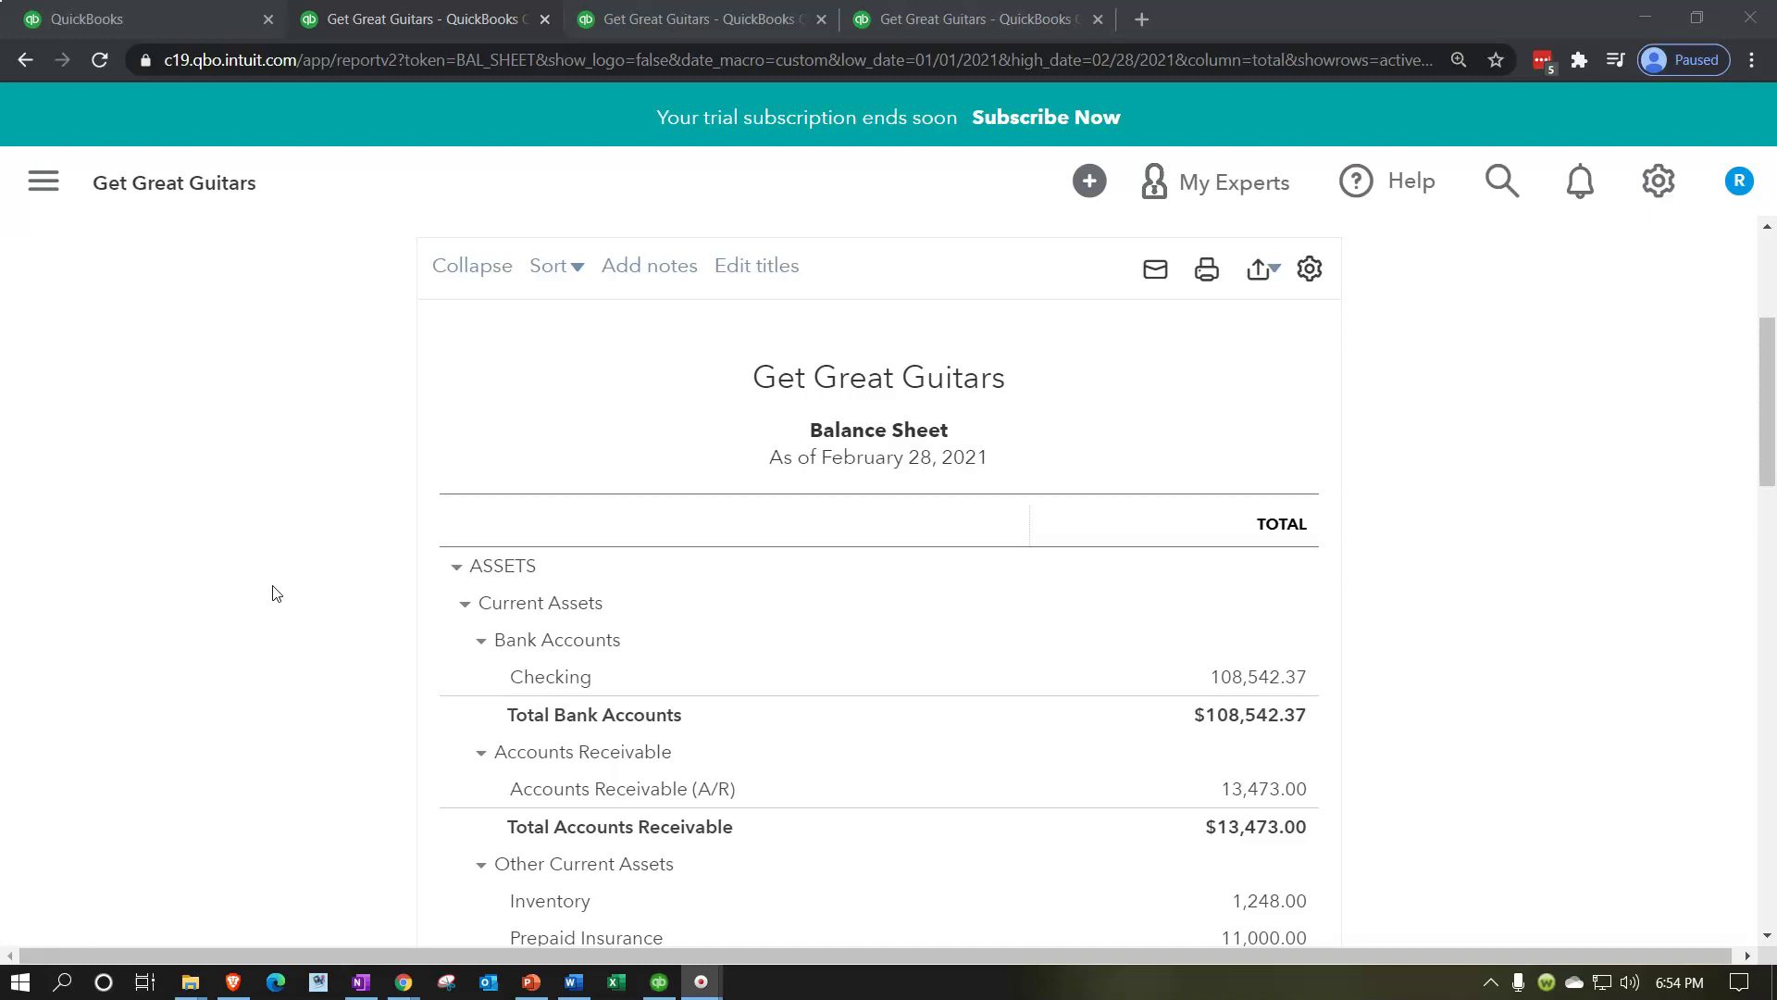
click(661, 986)
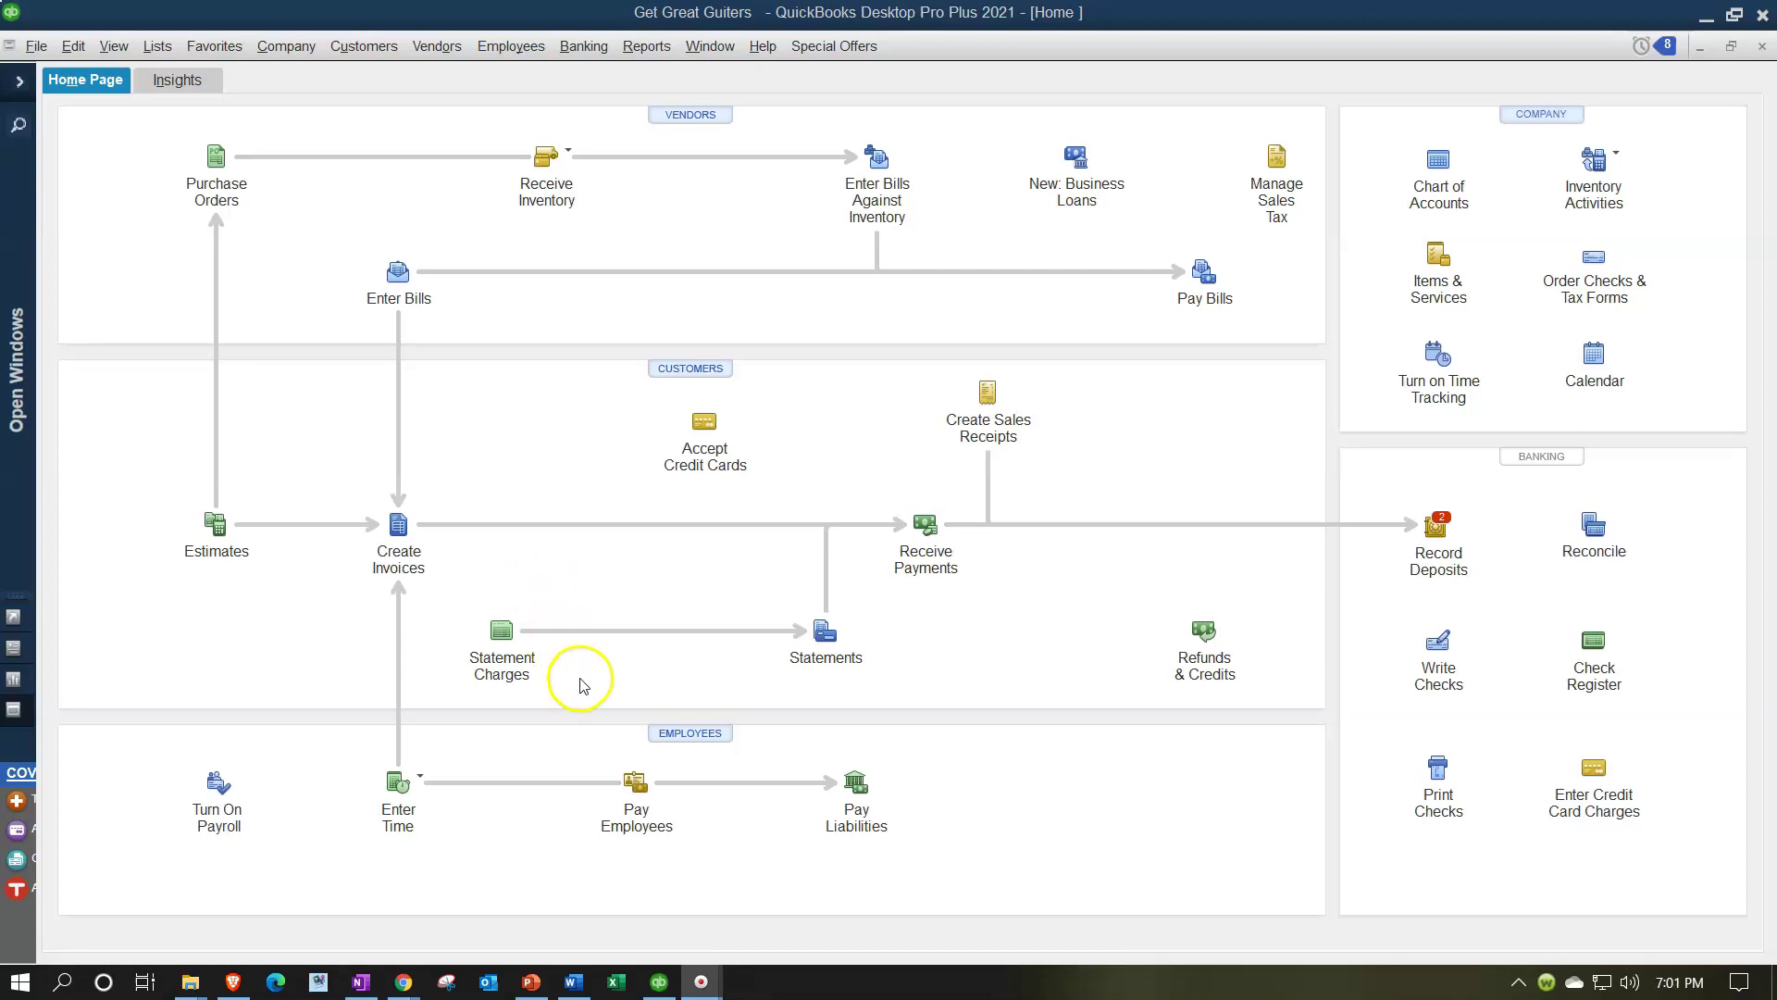
click(1706, 15)
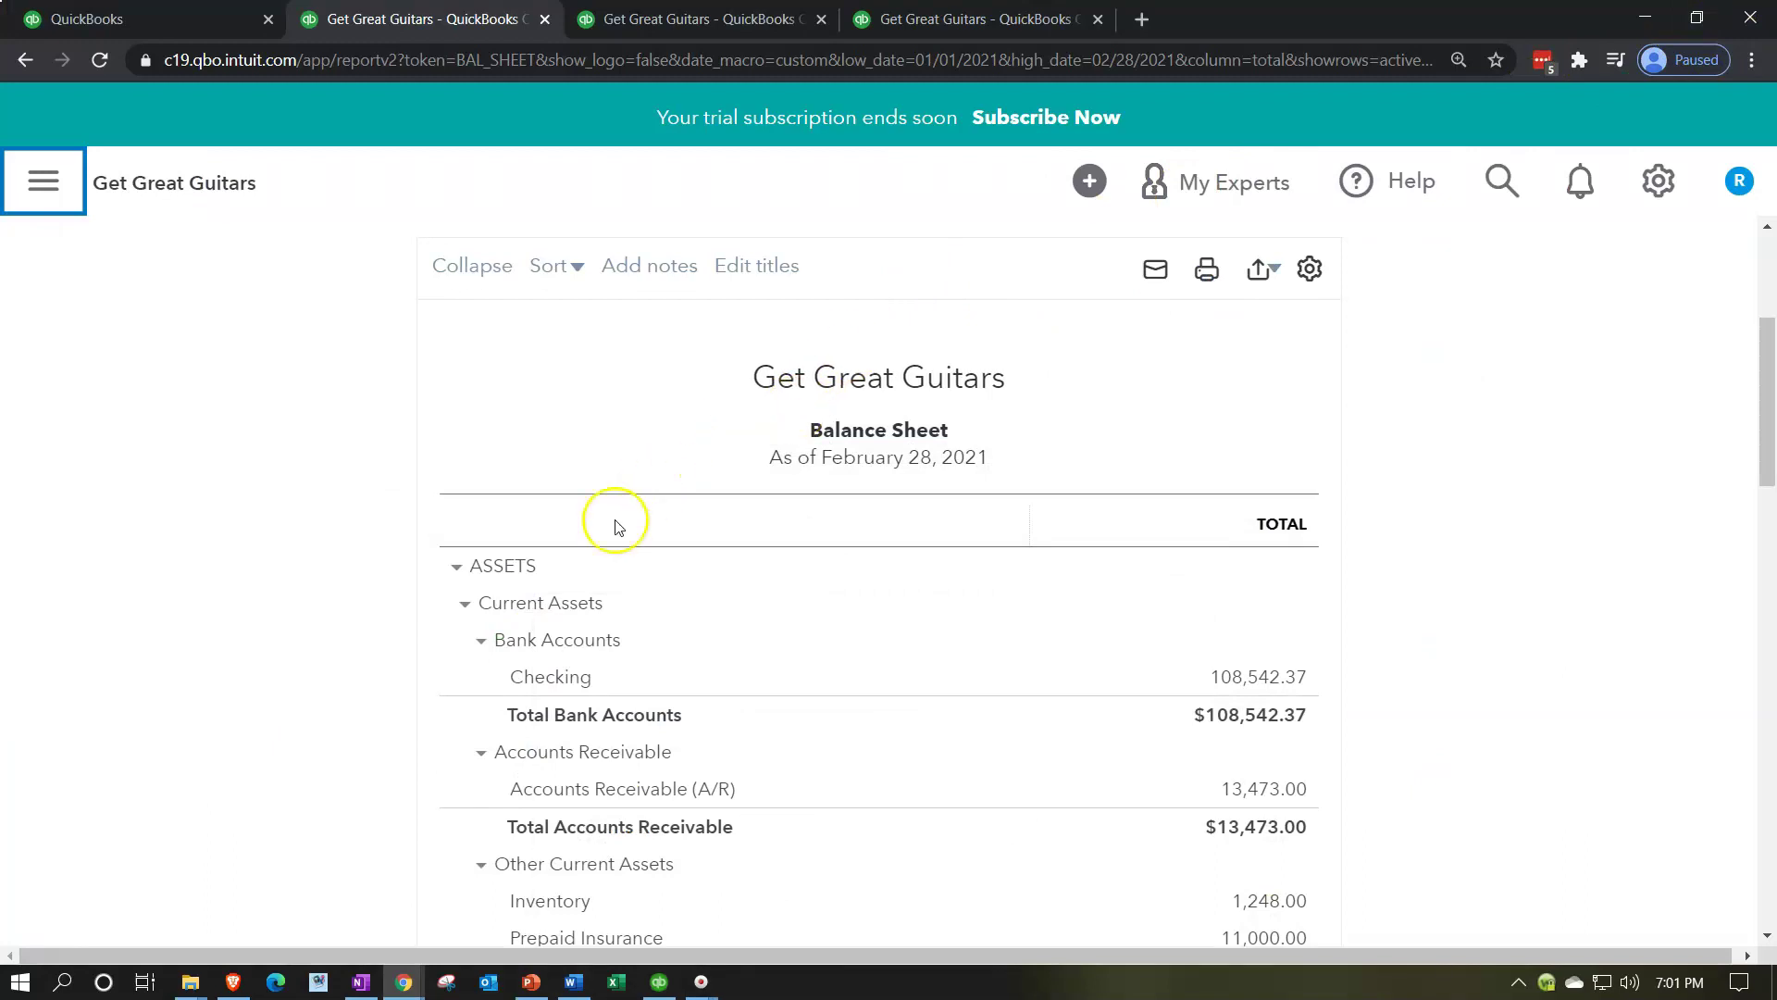
- Examine the balance sheet's asset accounts, from checking and receivables through other current assets to furniture and its accumulated depreciation
scroll(158, 647, down, 2)
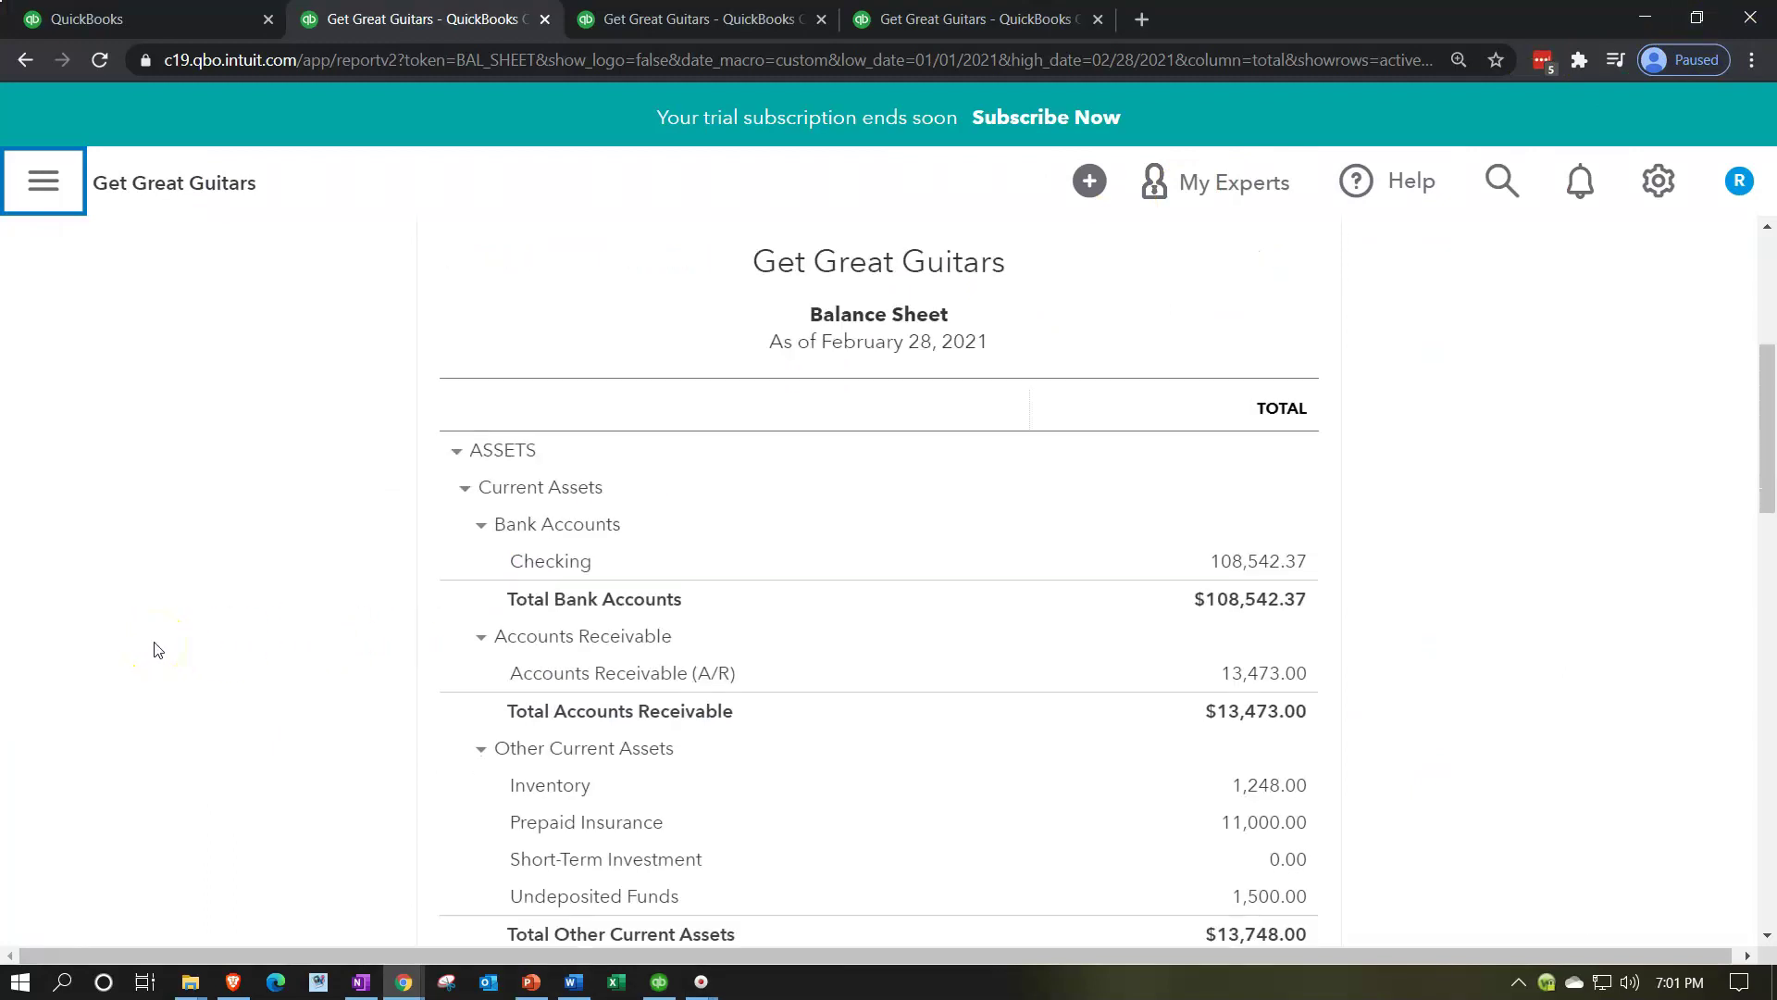
scroll(157, 648, up, 1)
scroll(1455, 566, down, 1)
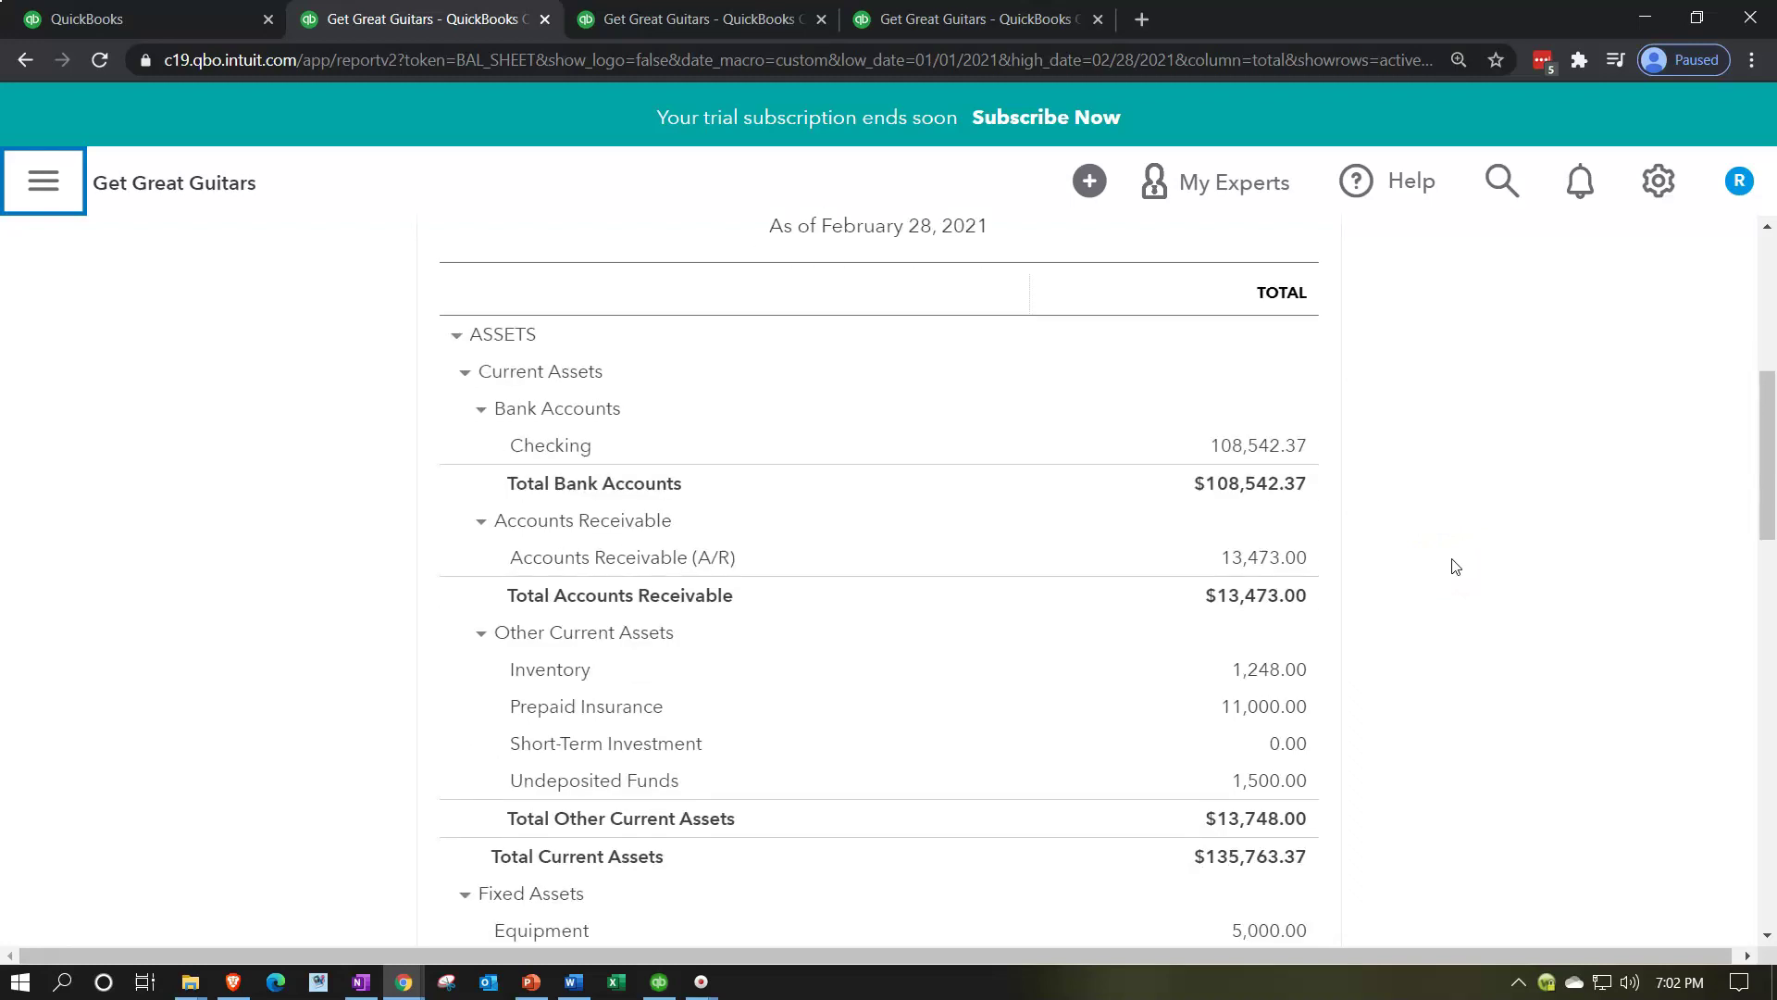
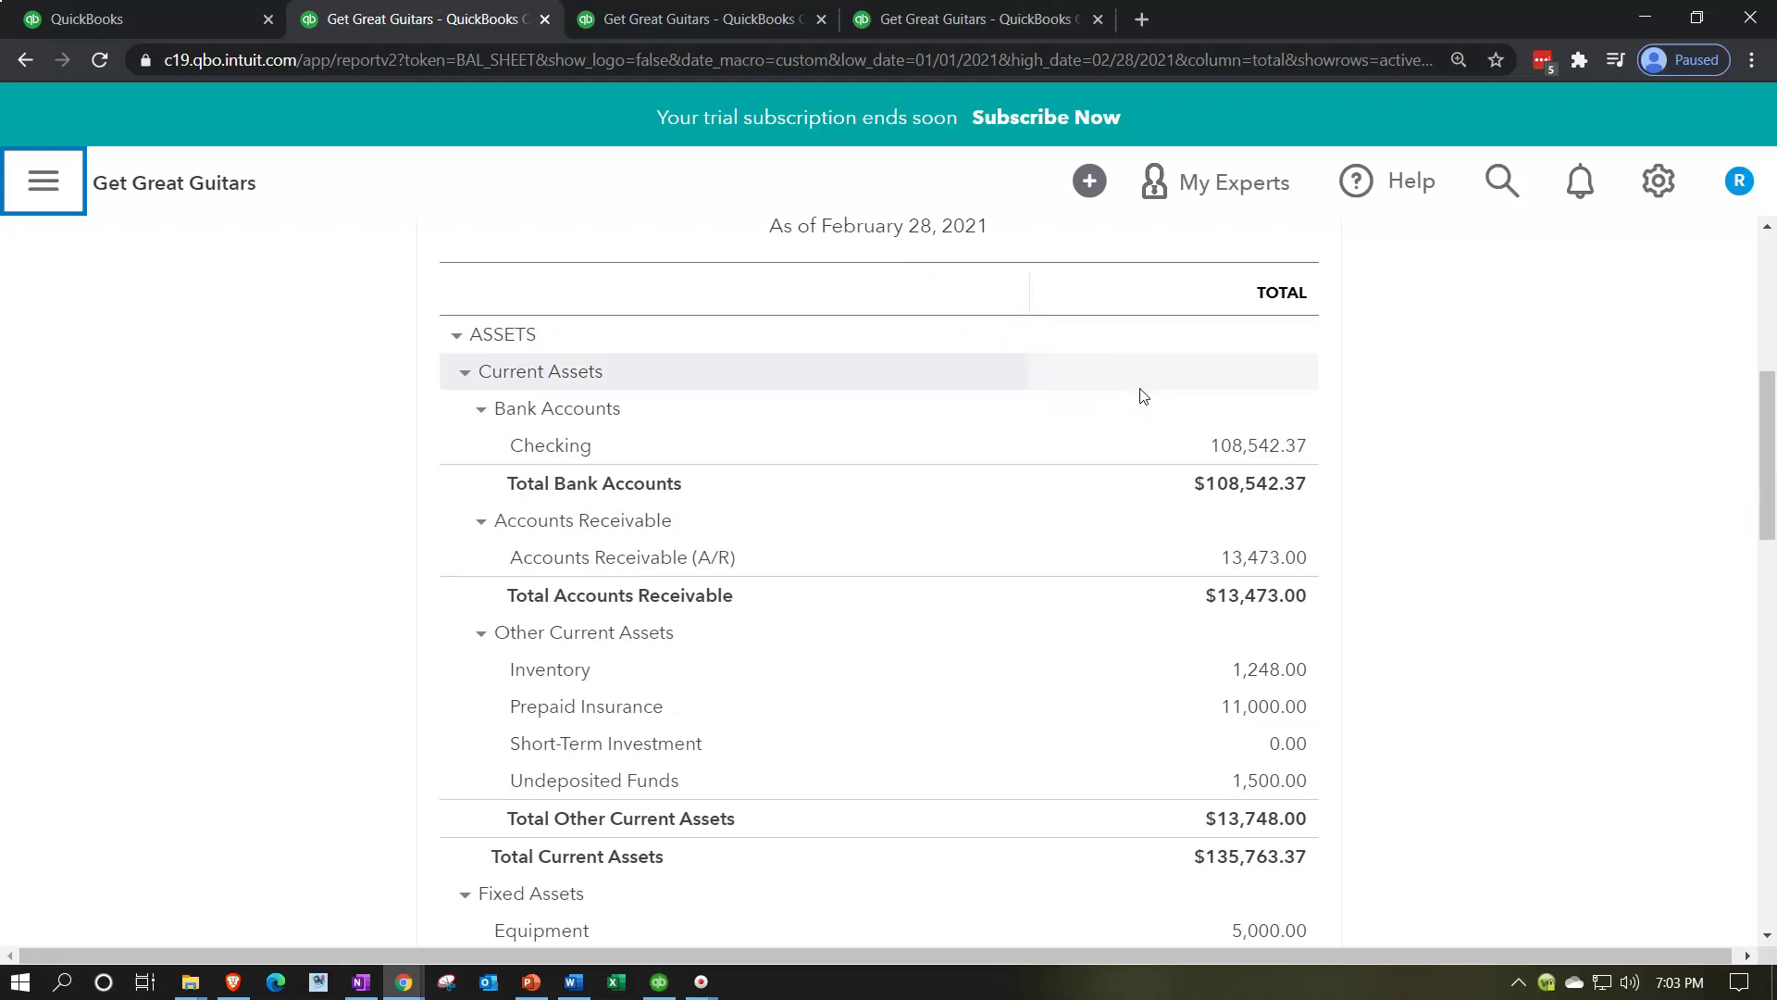
click(1235, 456)
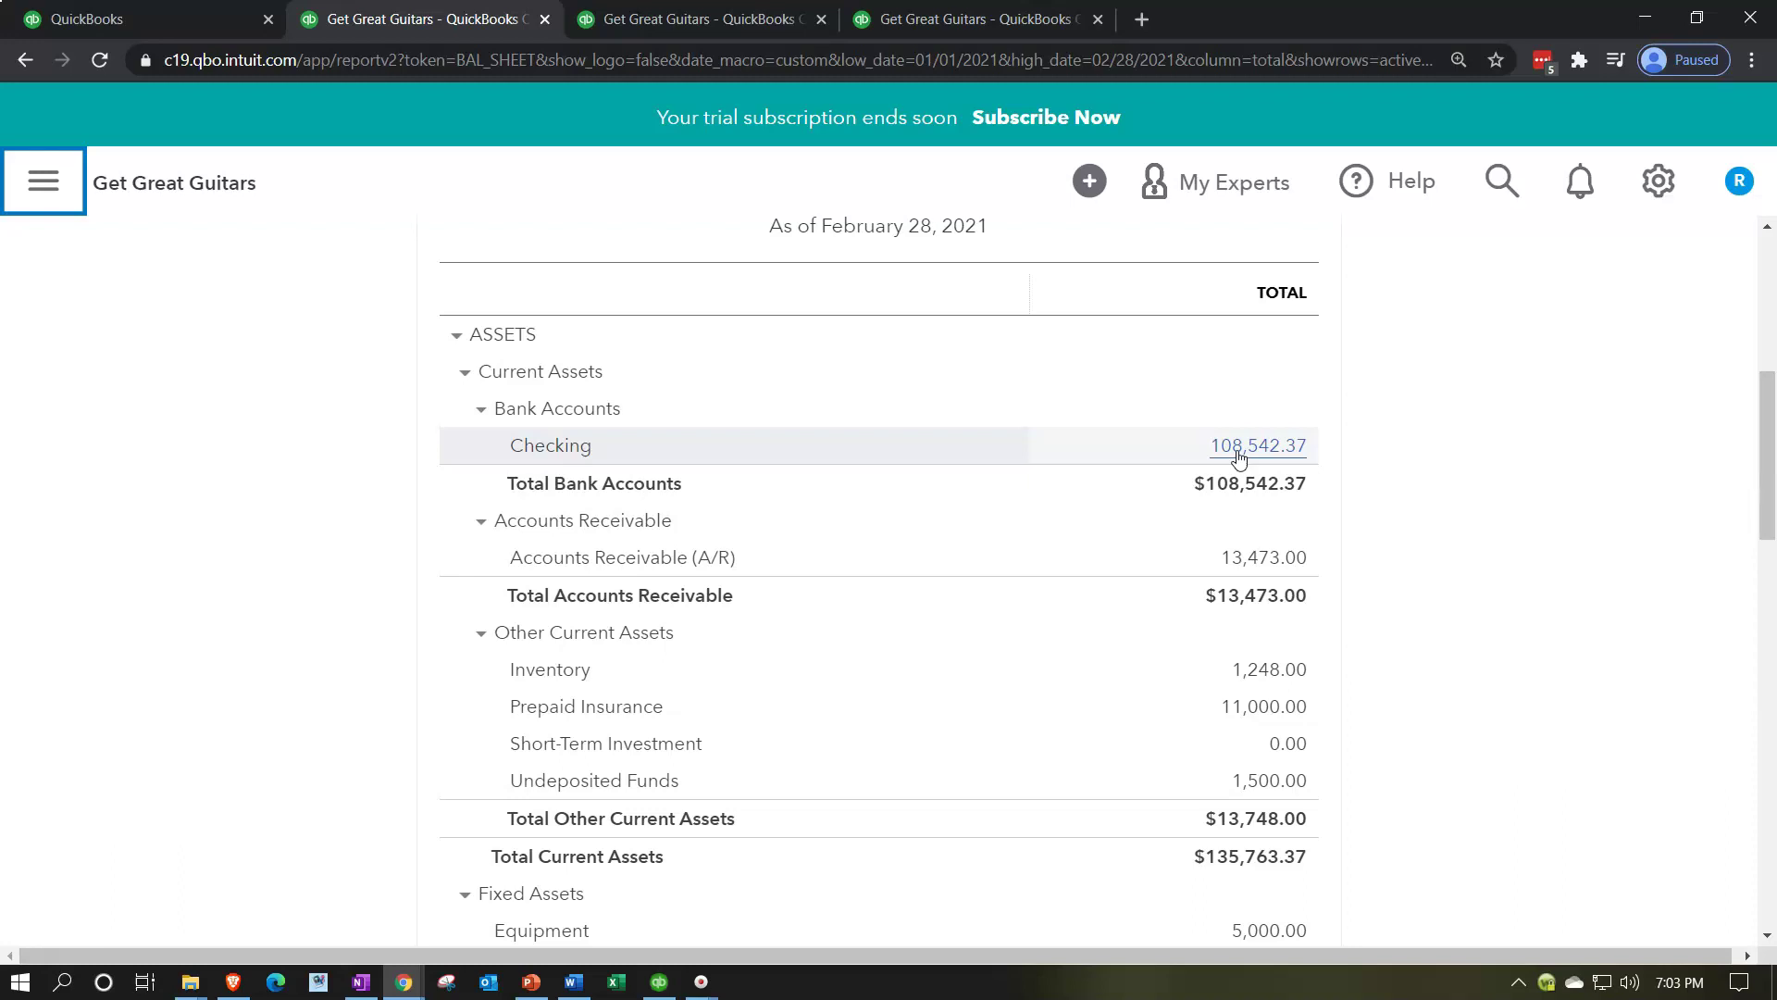
click(1262, 559)
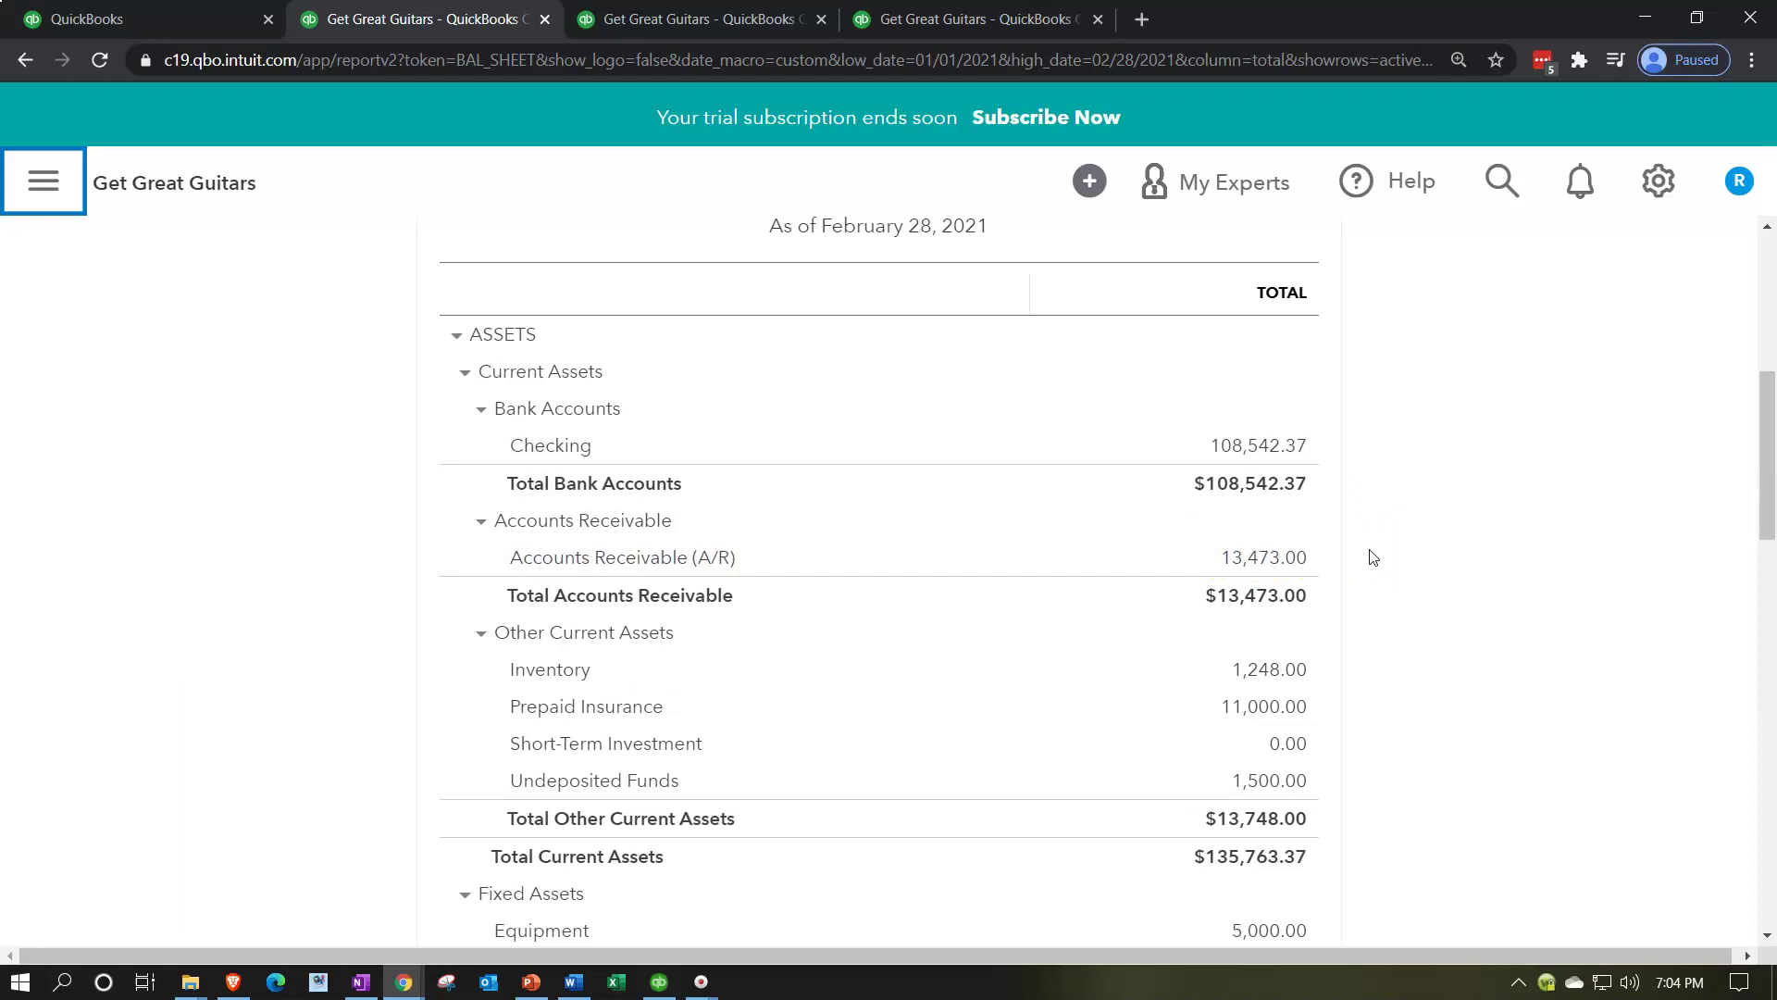
scroll(1373, 556, down, 2)
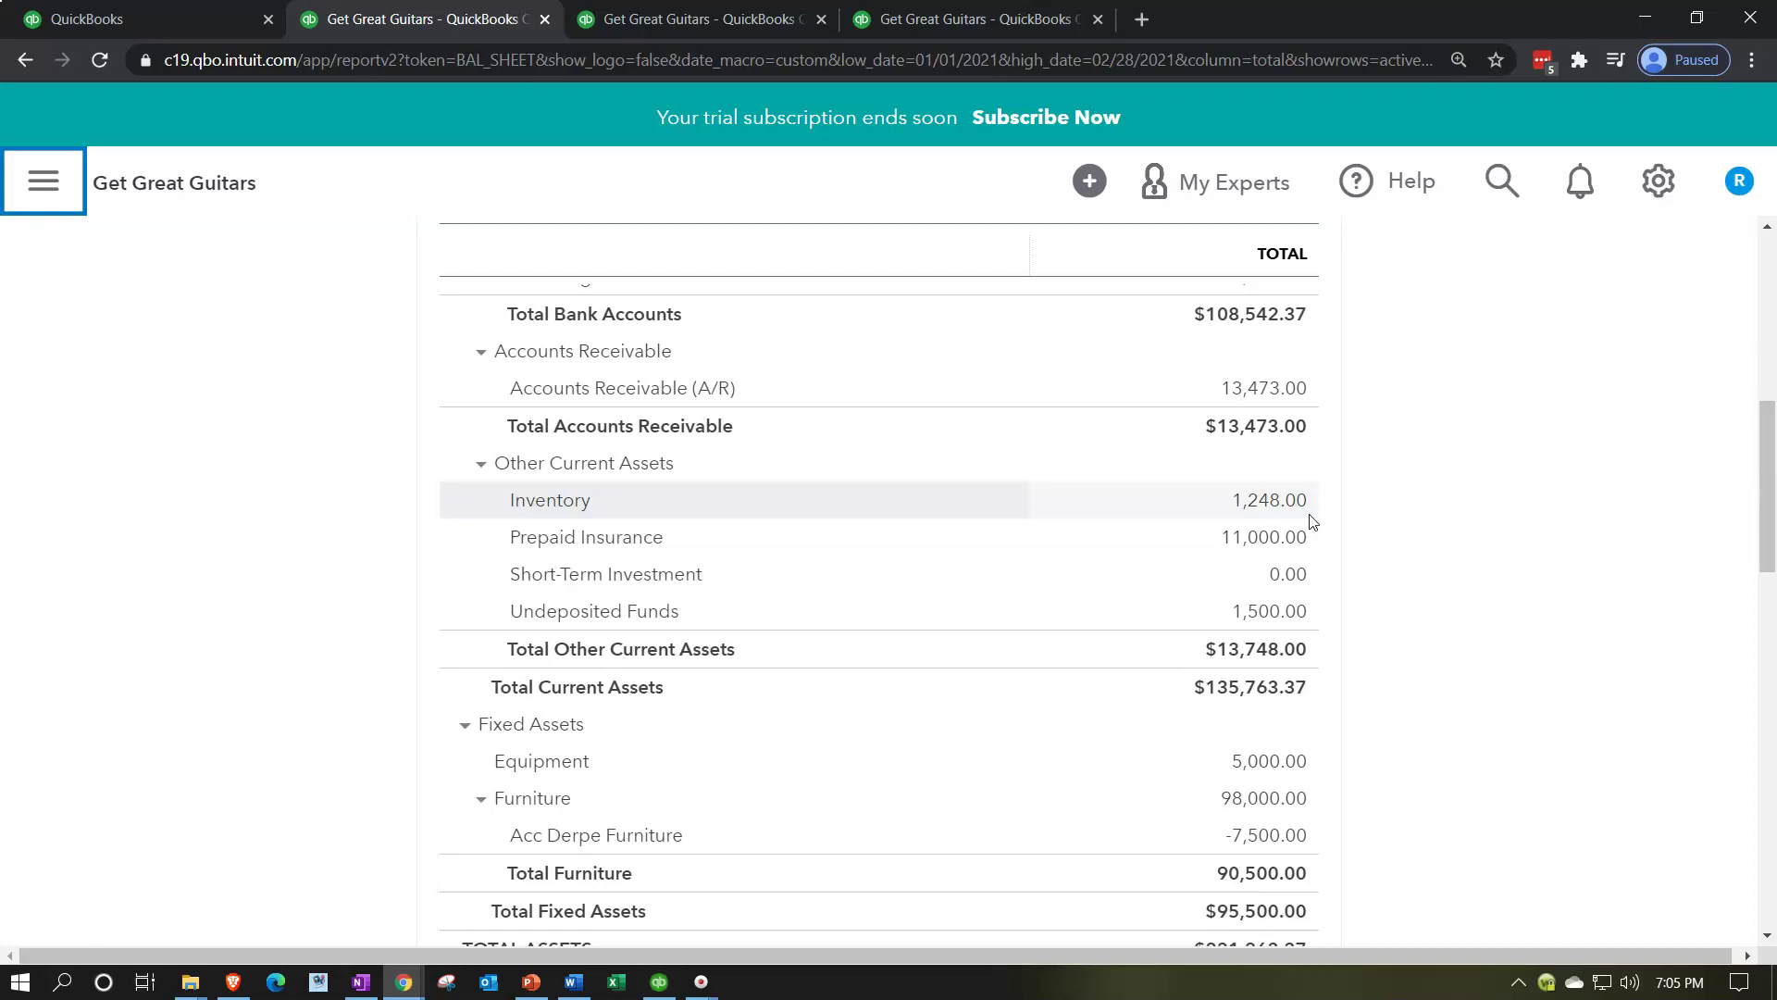
click(1310, 537)
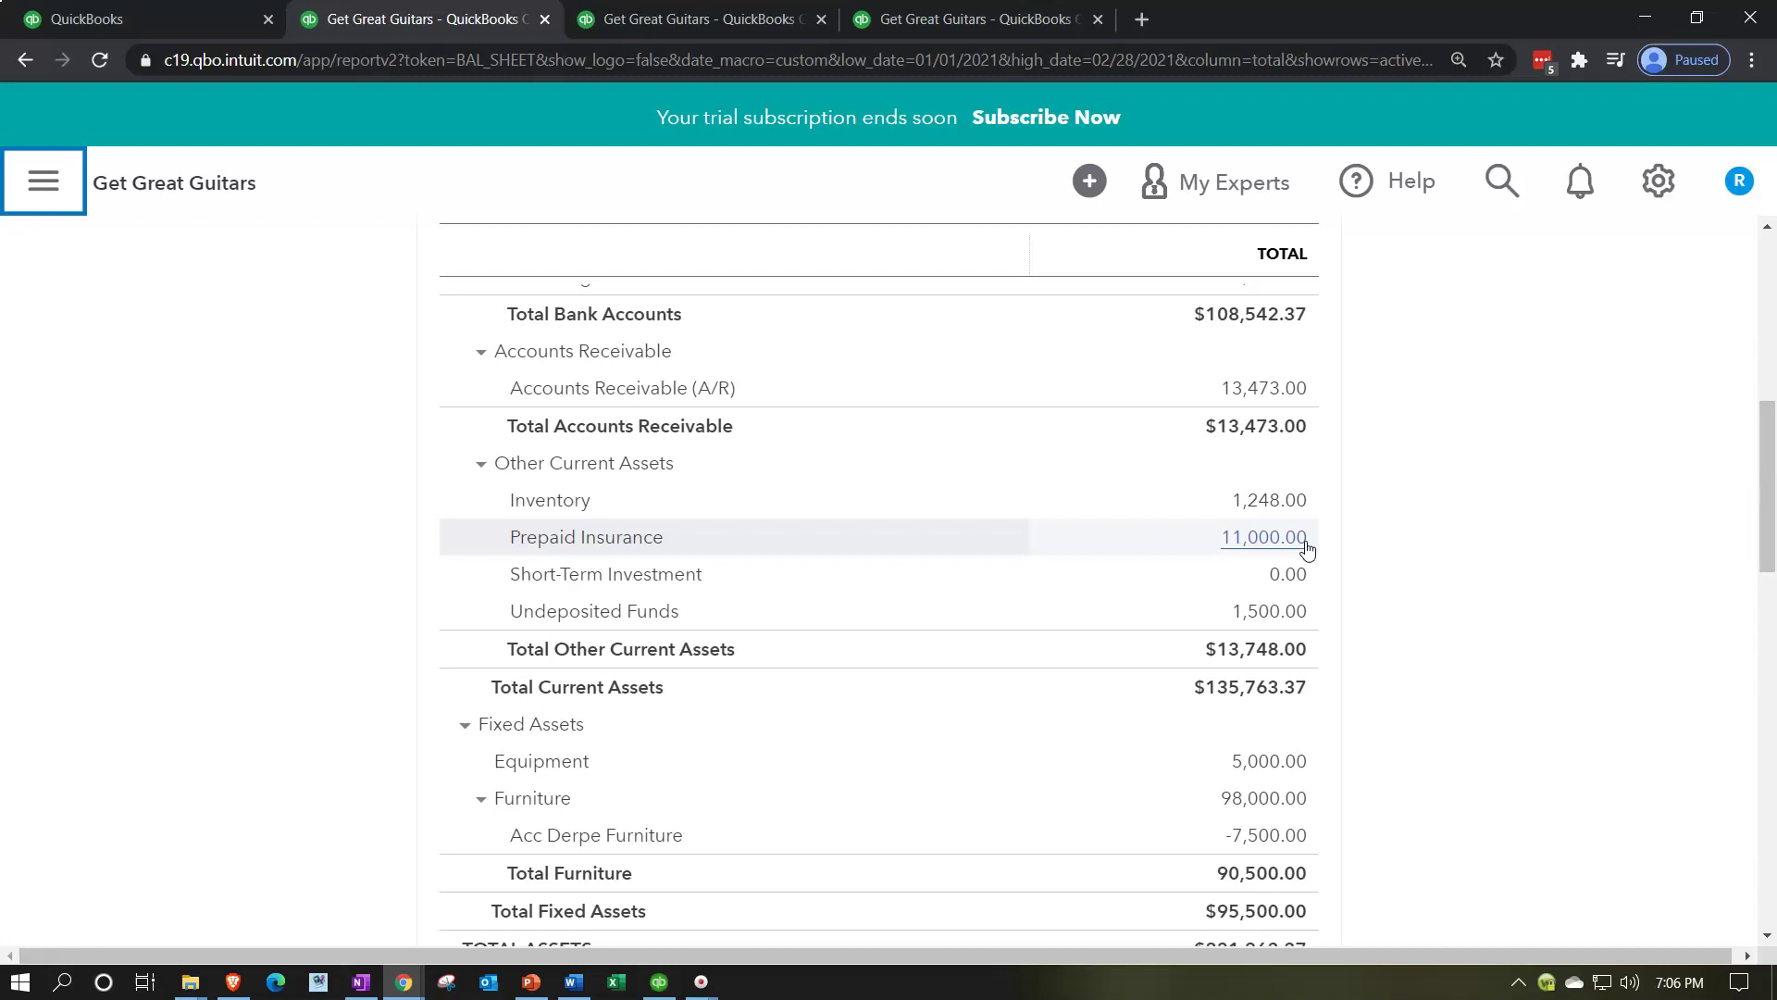
scroll(1305, 548, down, 1)
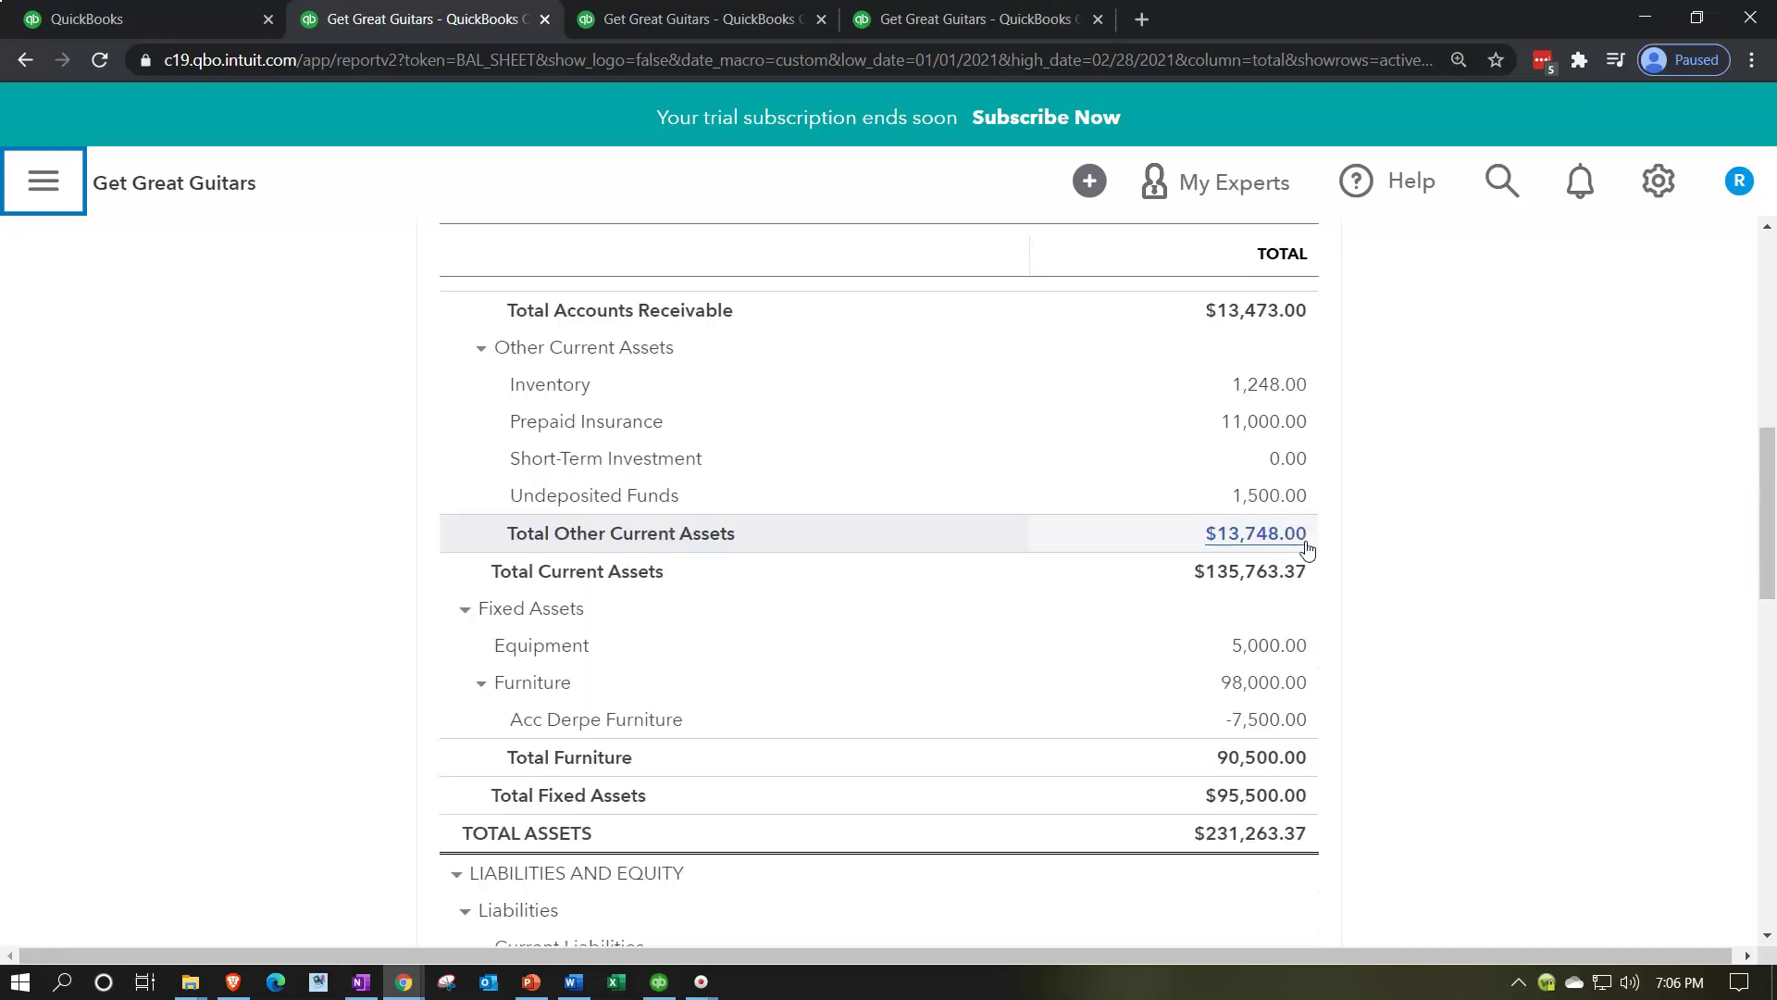
click(1285, 502)
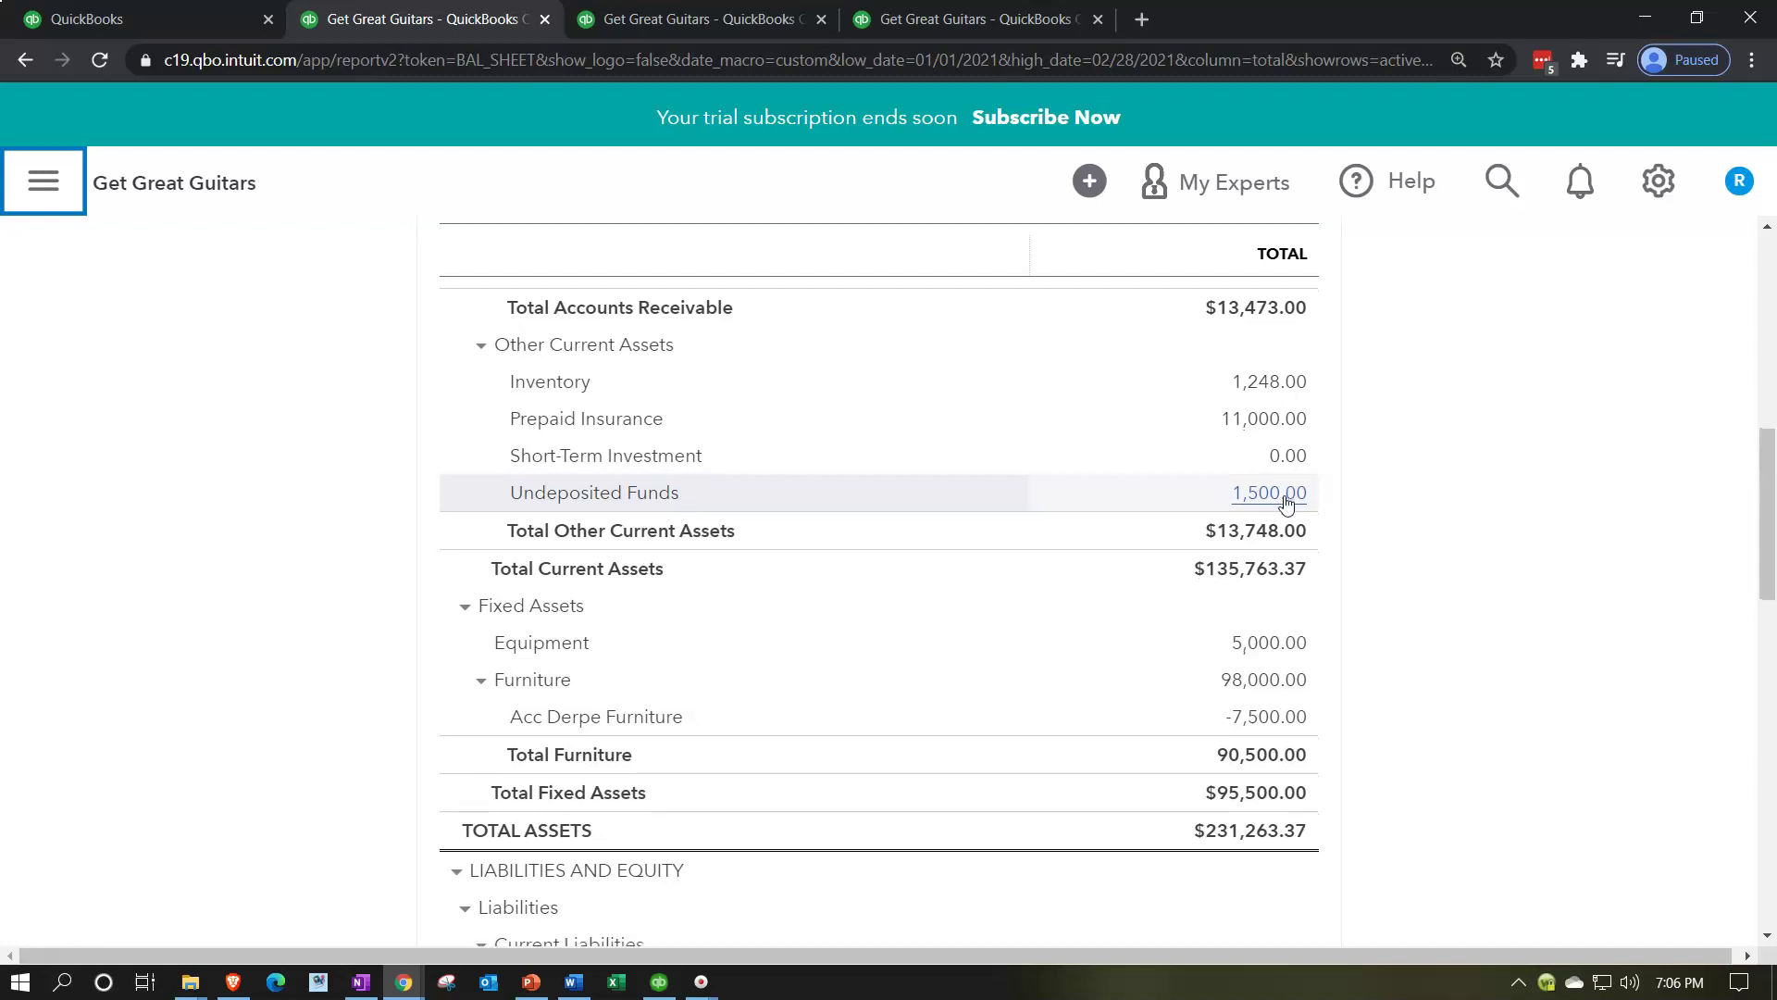
scroll(1285, 502, down, 1)
click(1274, 564)
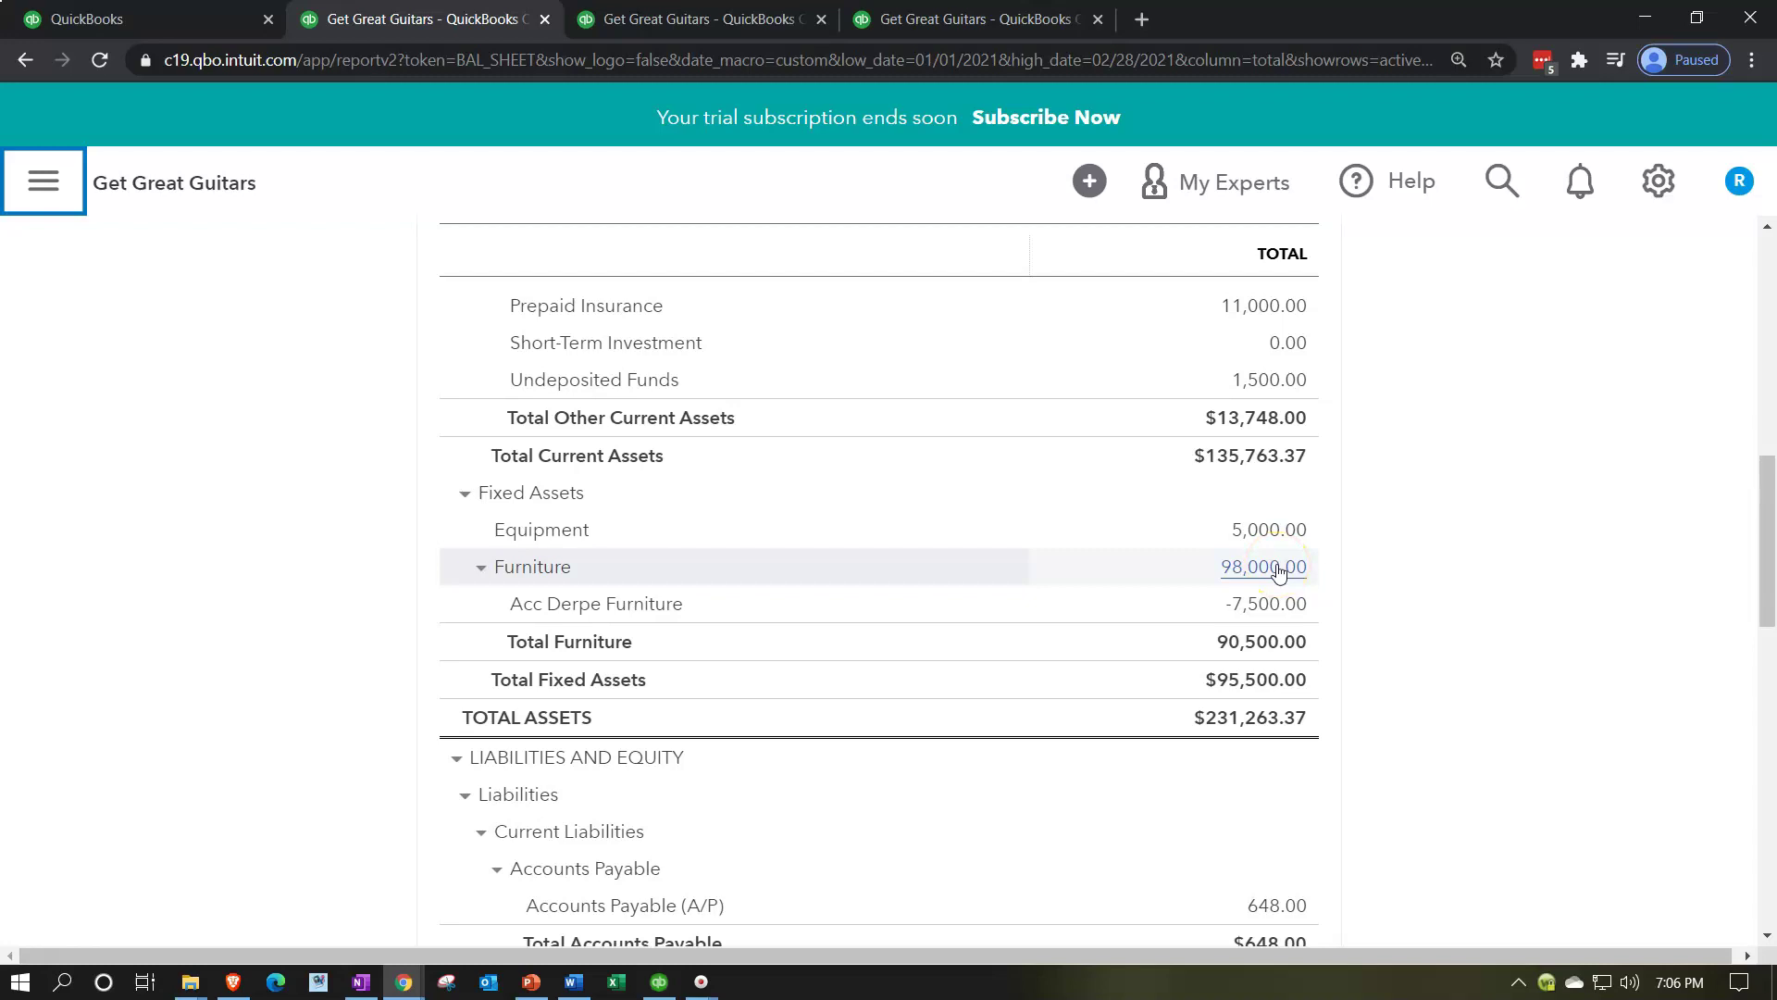
click(1277, 611)
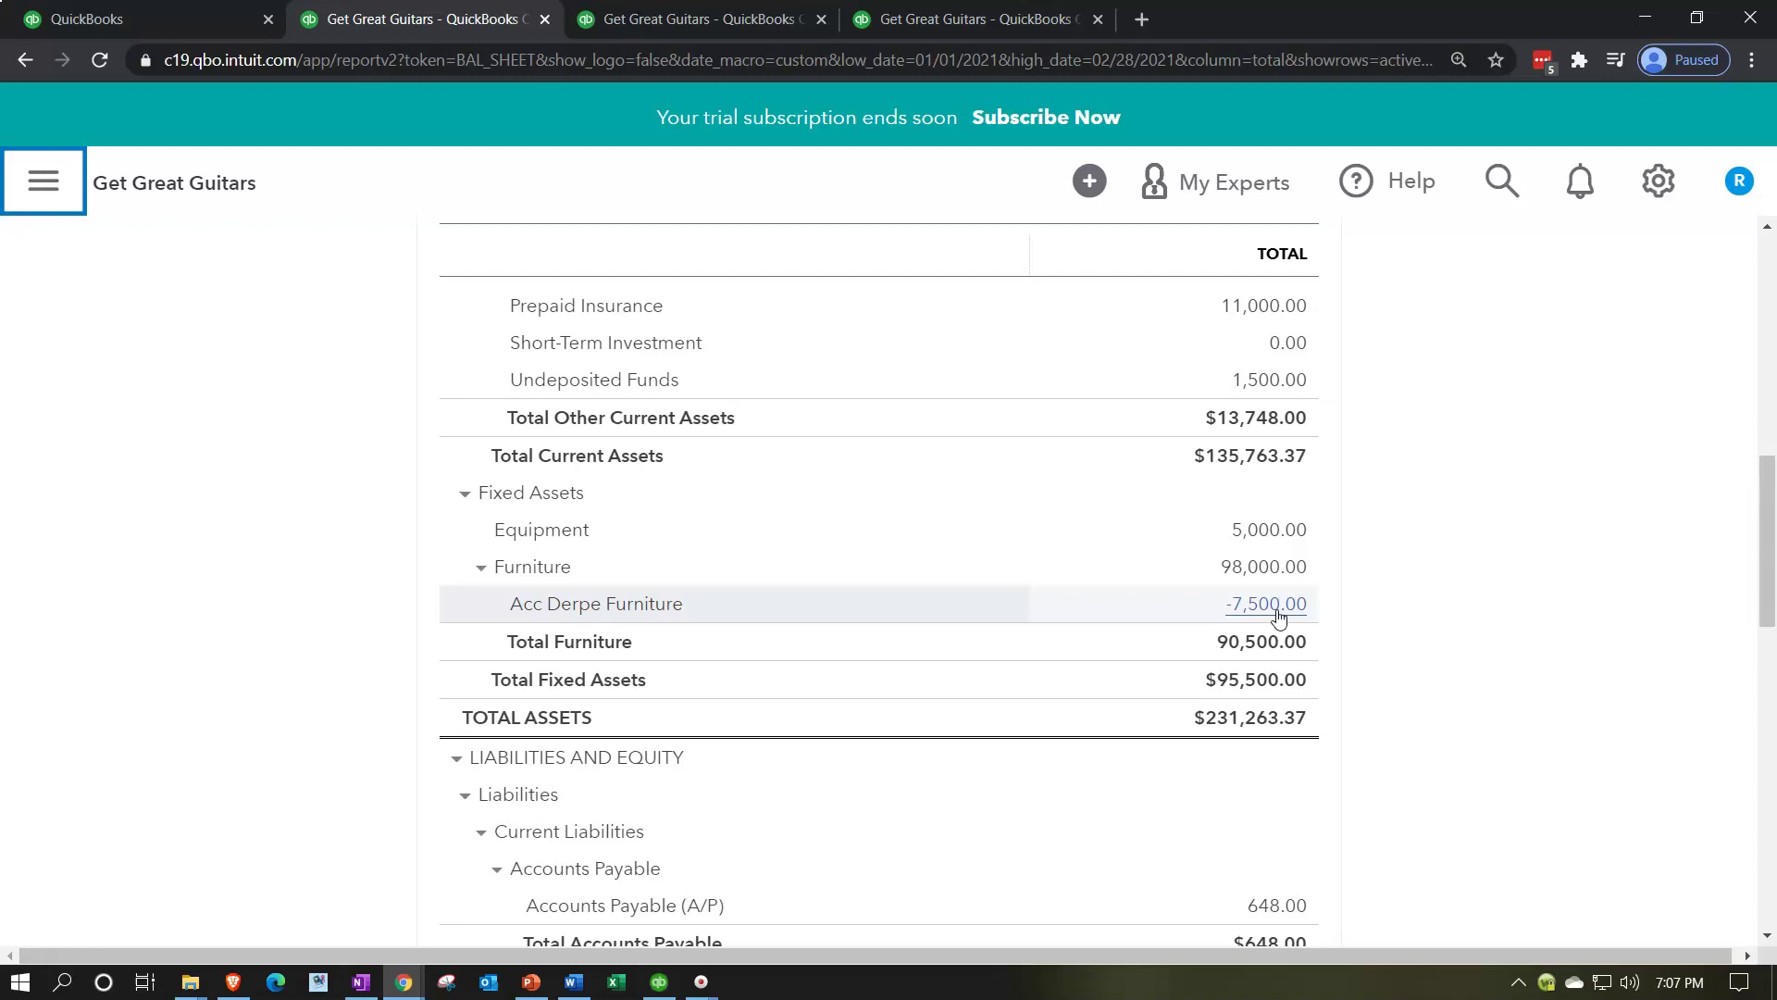
- Examine the balance sheet's liabilities and equity, including accounts payable, Visa, sales tax, loans, payroll liabilities, unearned revenue and the owner's equity section
scroll(1279, 617, down, 3)
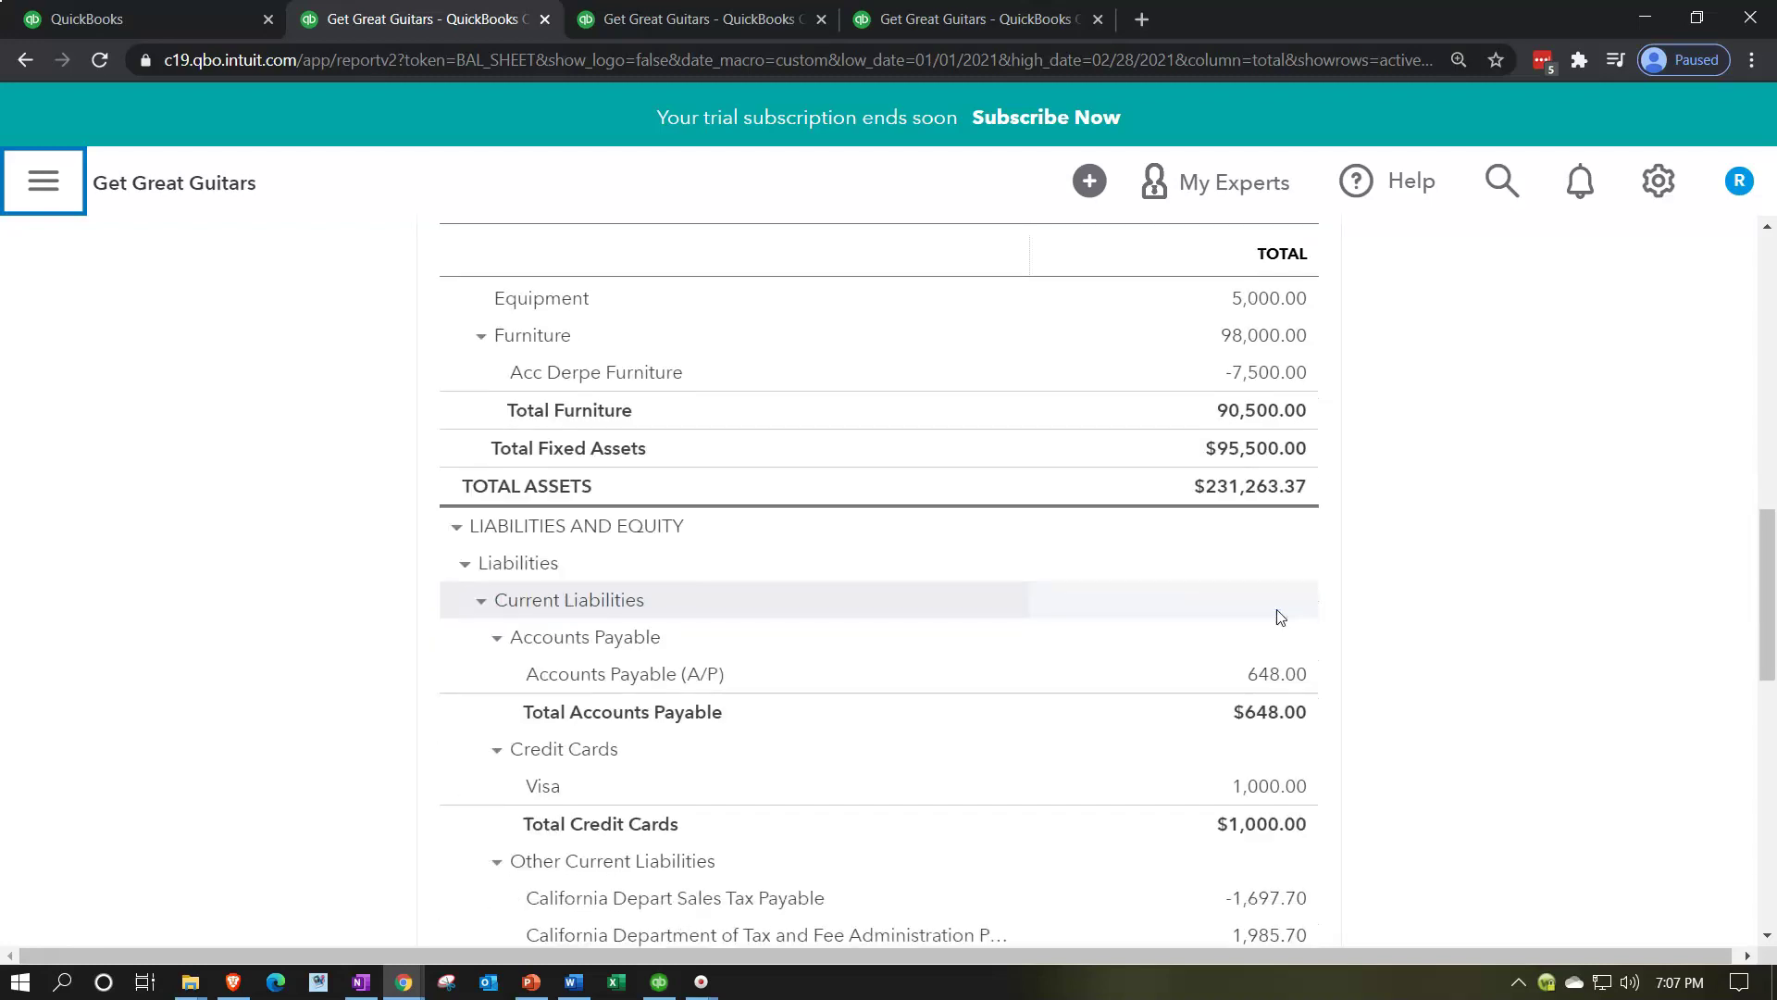
scroll(1279, 616, down, 1)
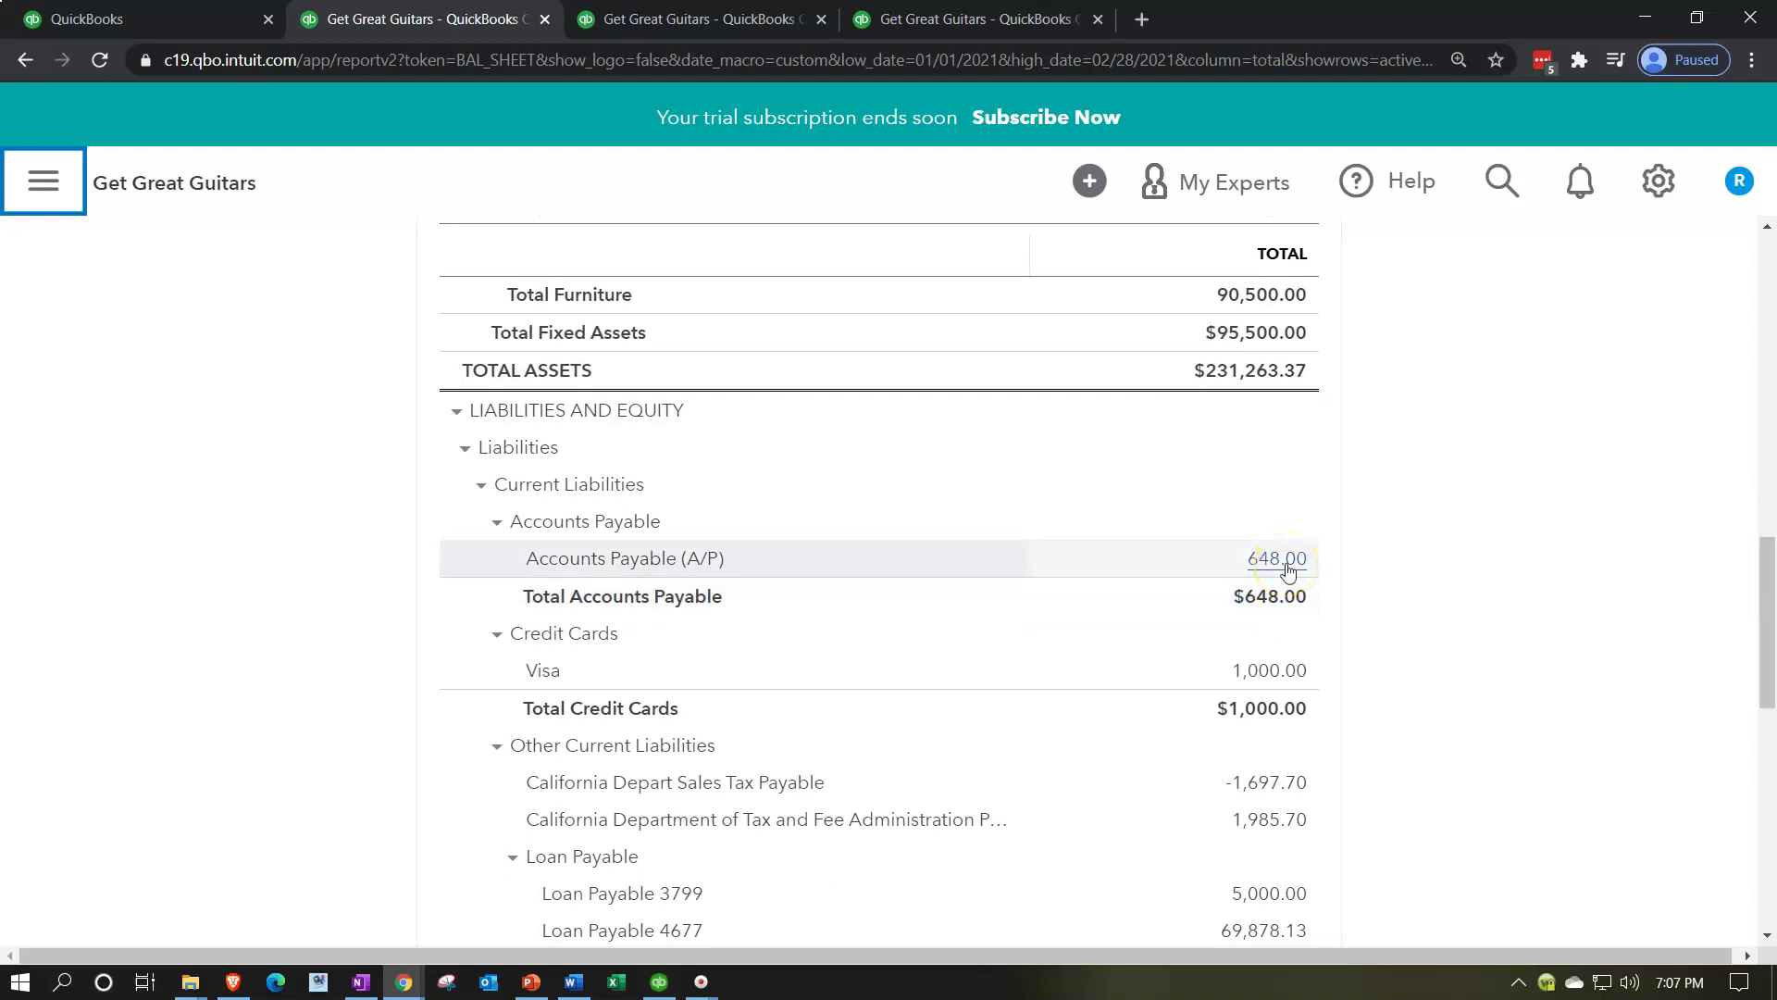
scroll(1288, 572, down, 1)
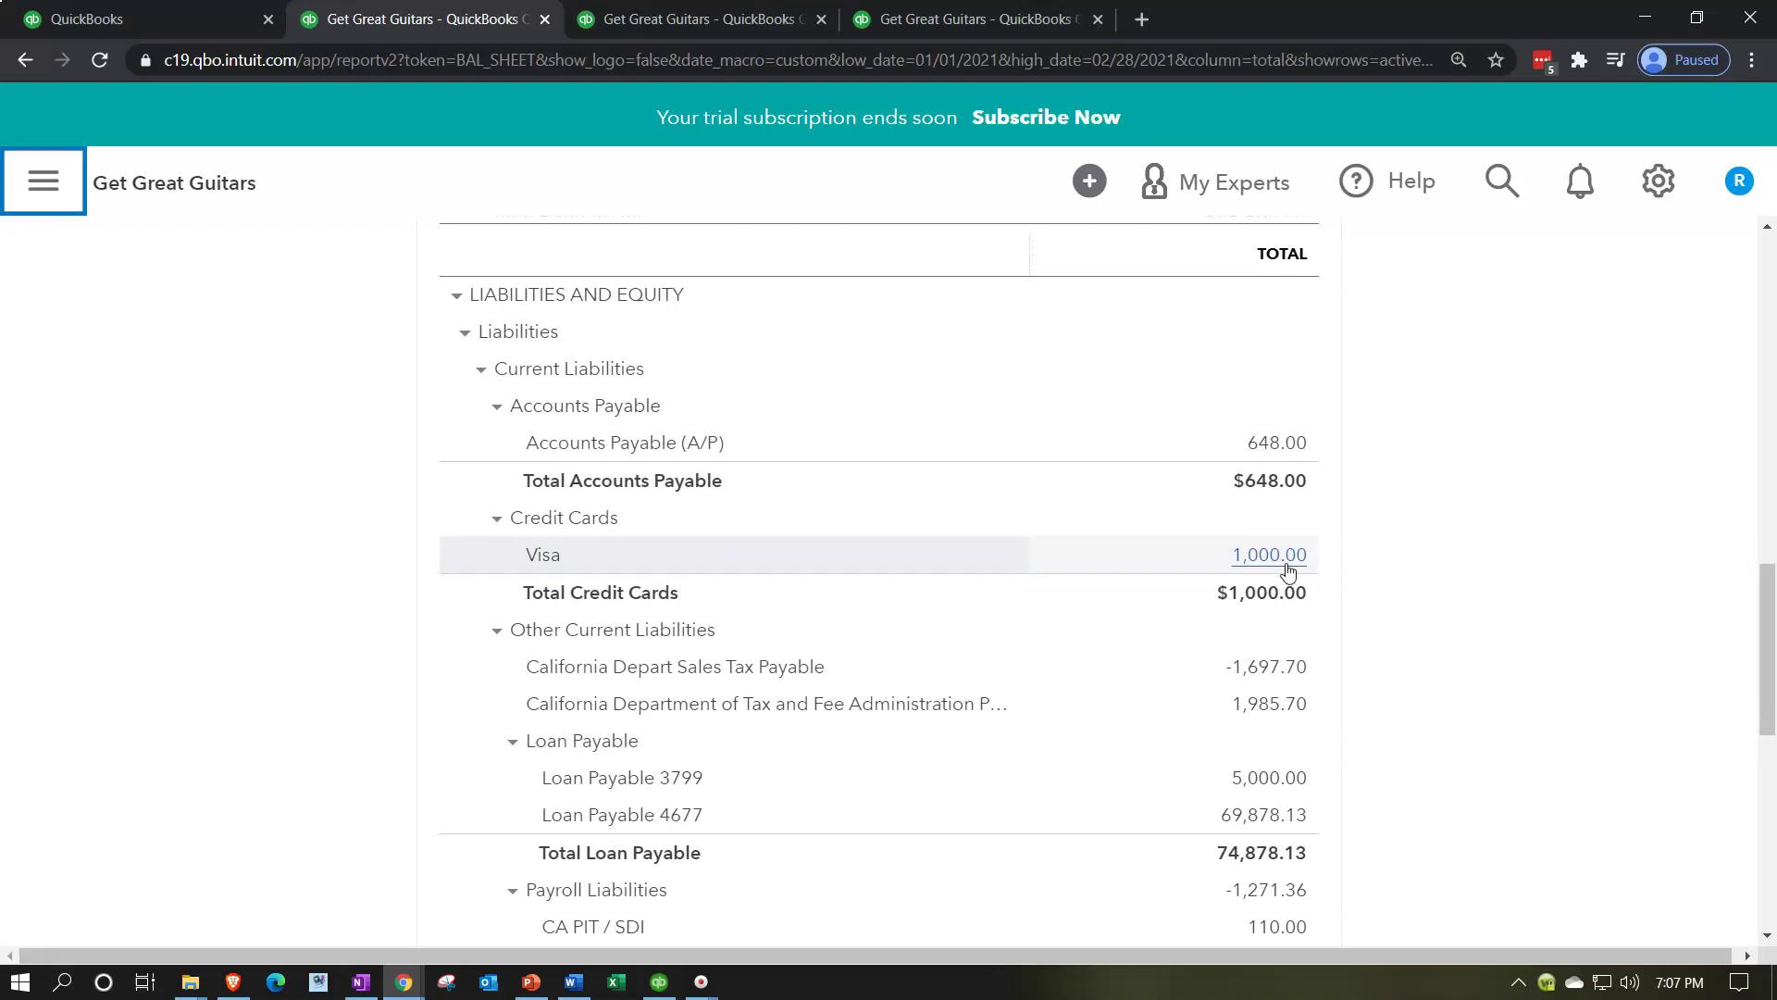
scroll(1288, 571, down, 1)
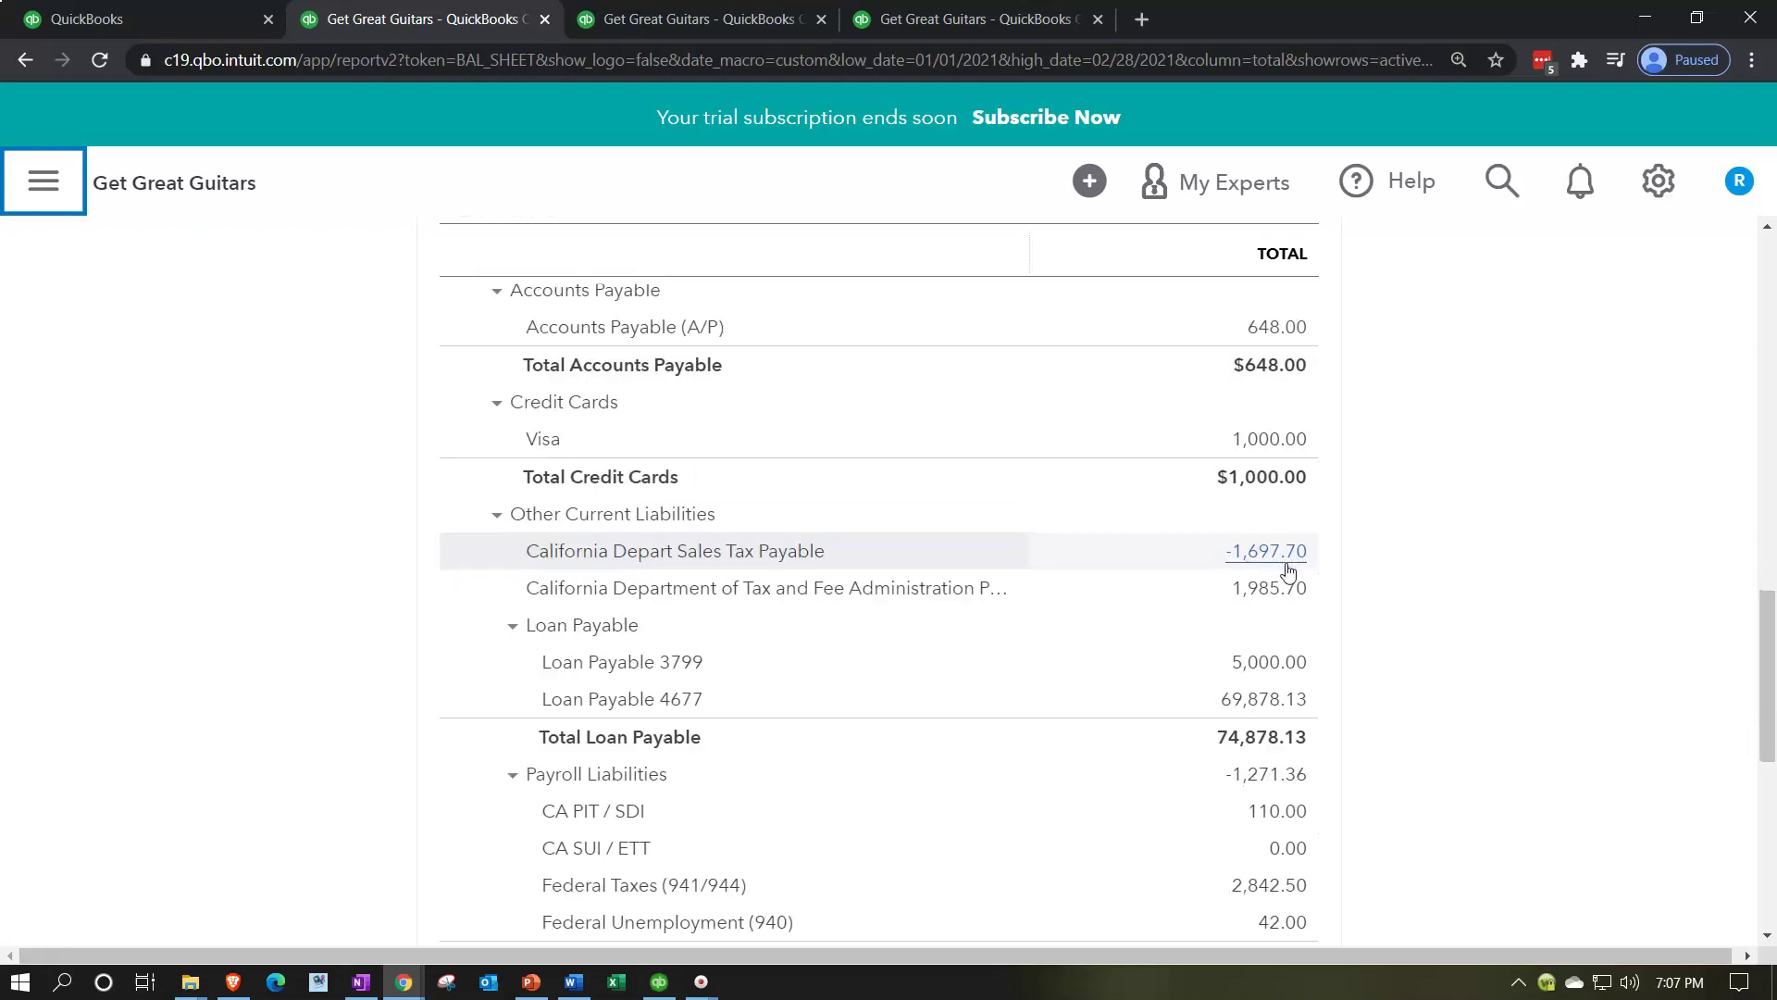
click(1286, 597)
scroll(1286, 597, down, 1)
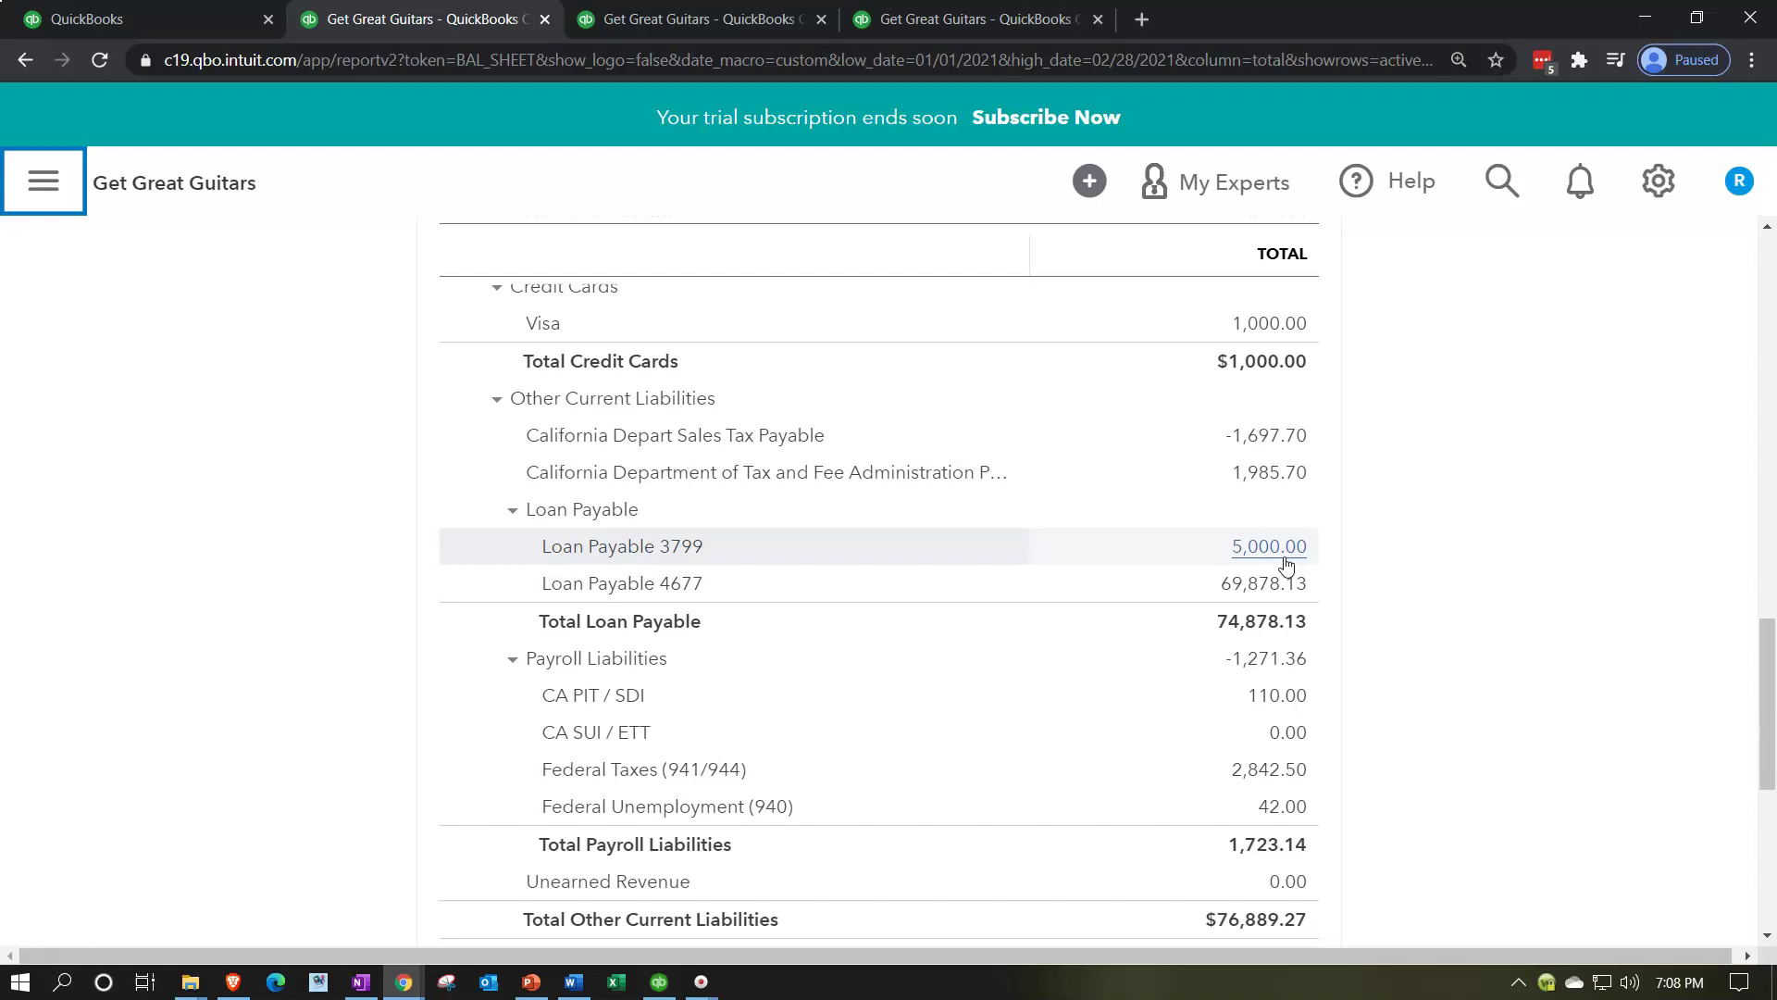
click(1278, 585)
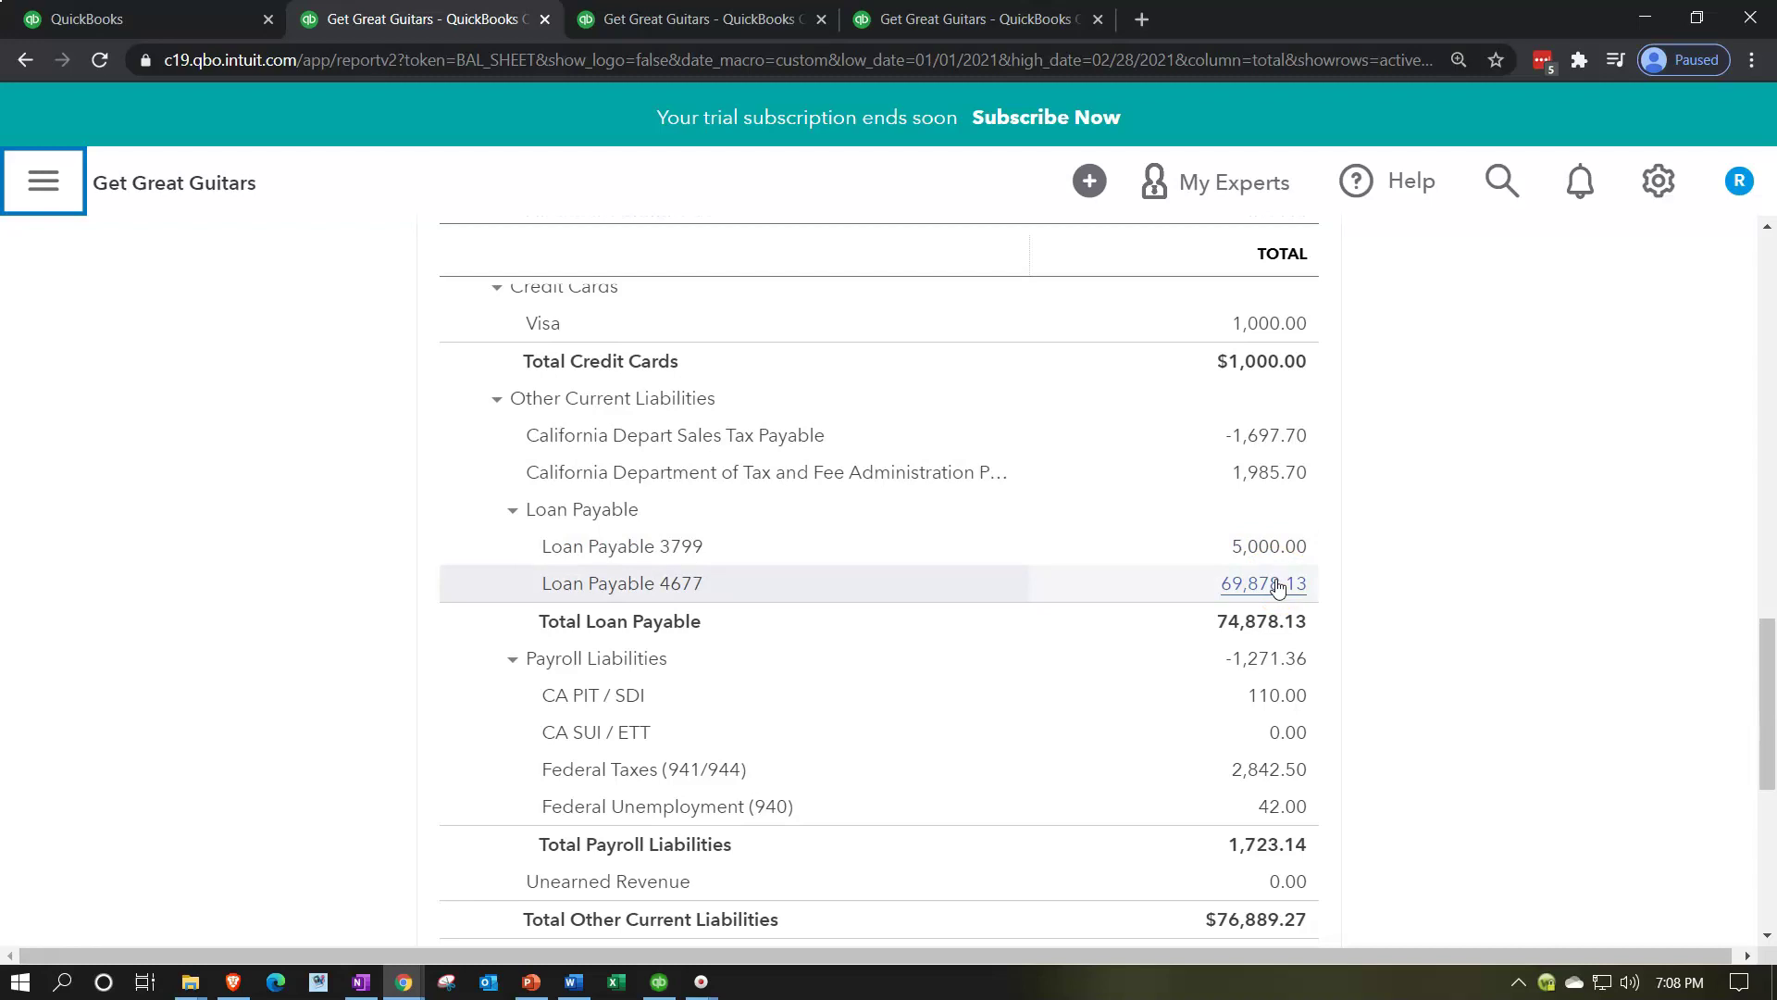
scroll(1279, 585, down, 1)
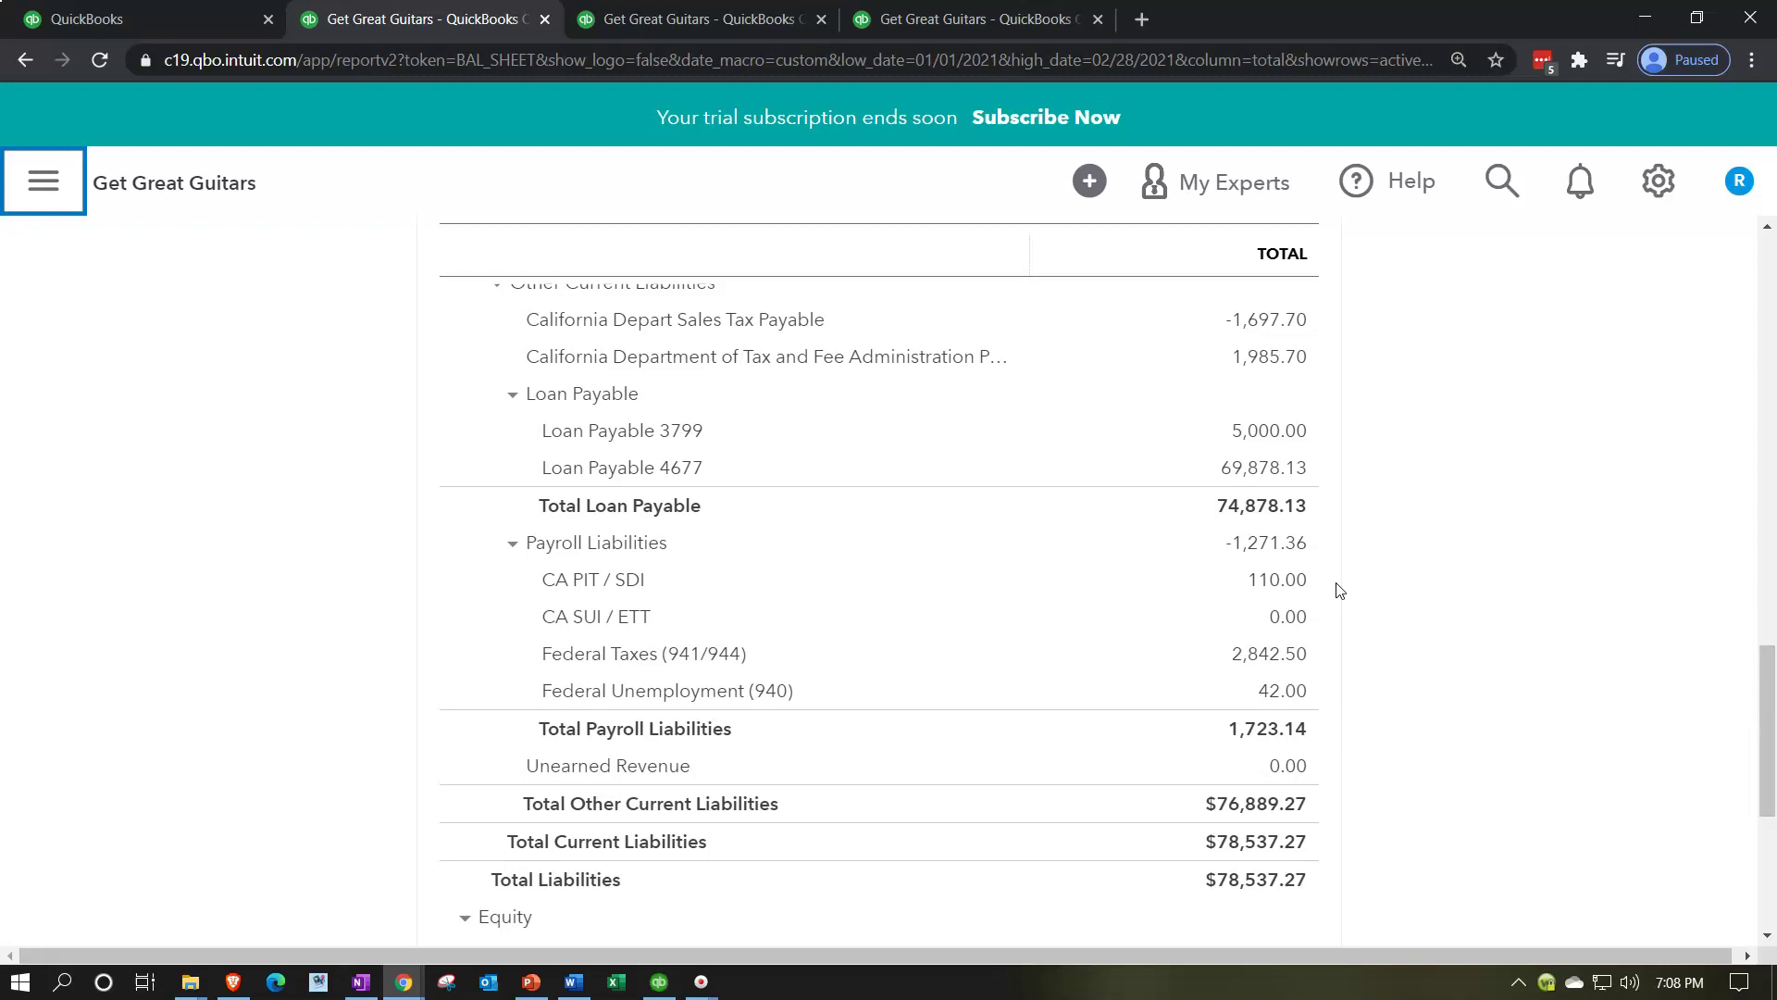
scroll(1340, 590, down, 1)
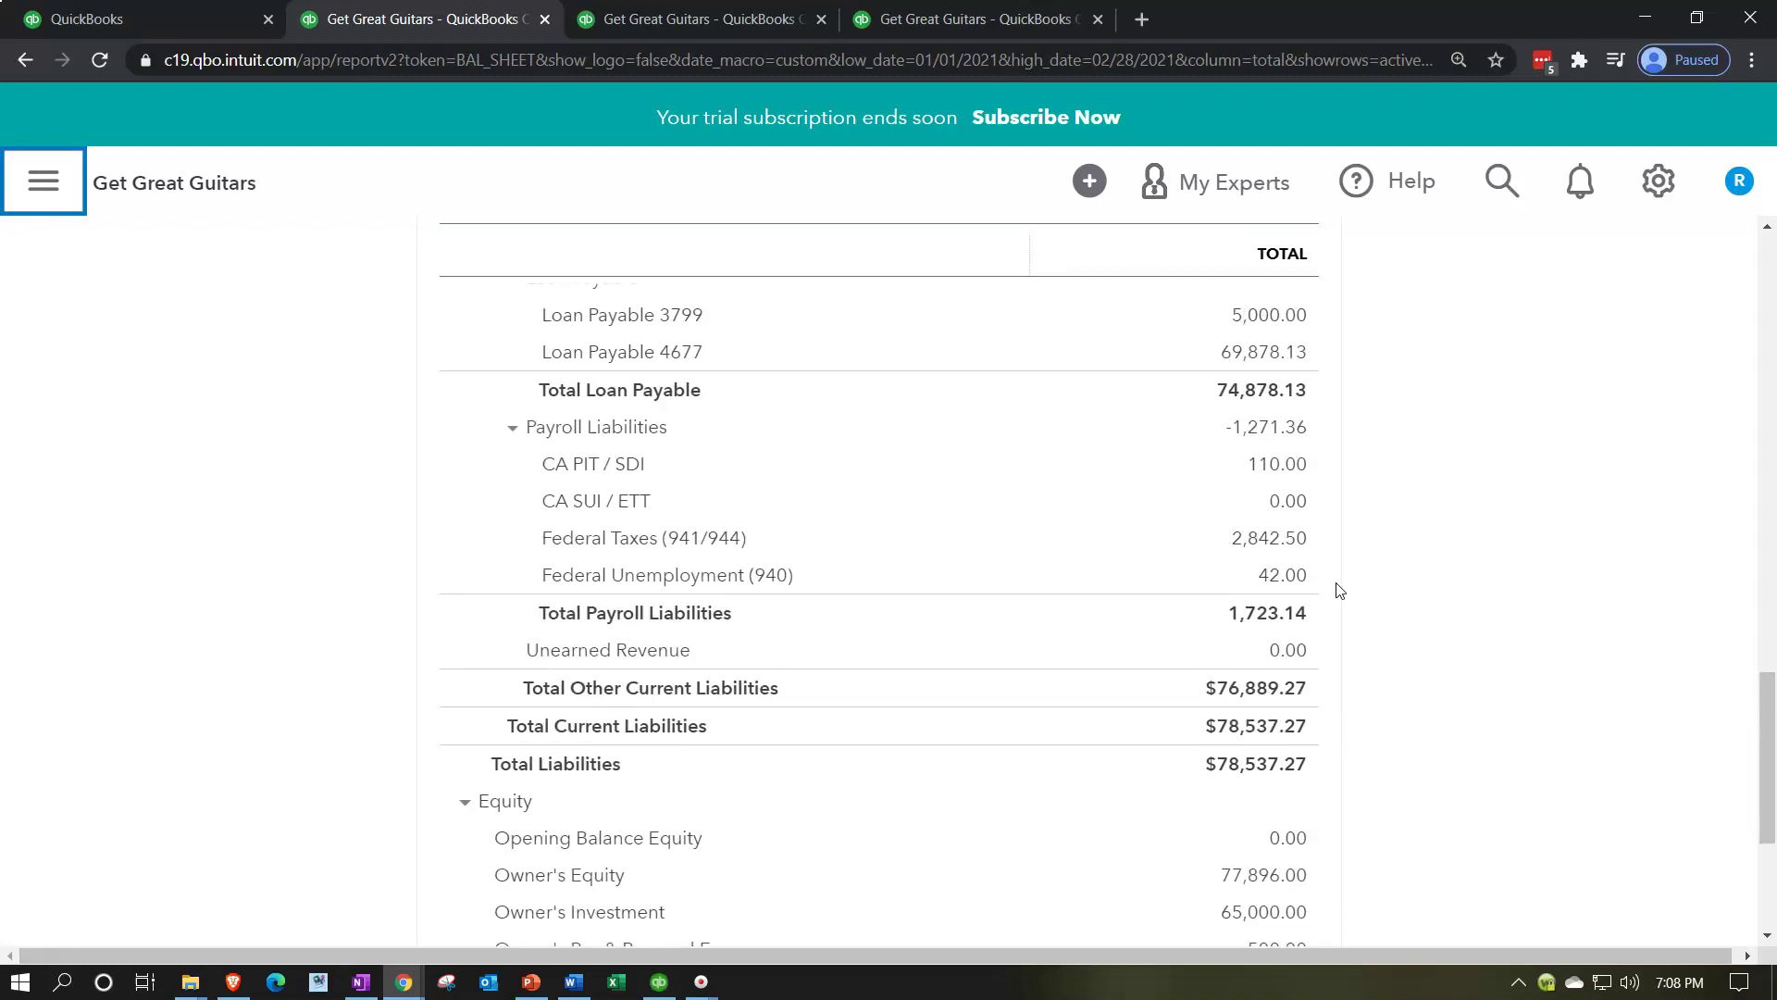
scroll(1339, 591, down, 1)
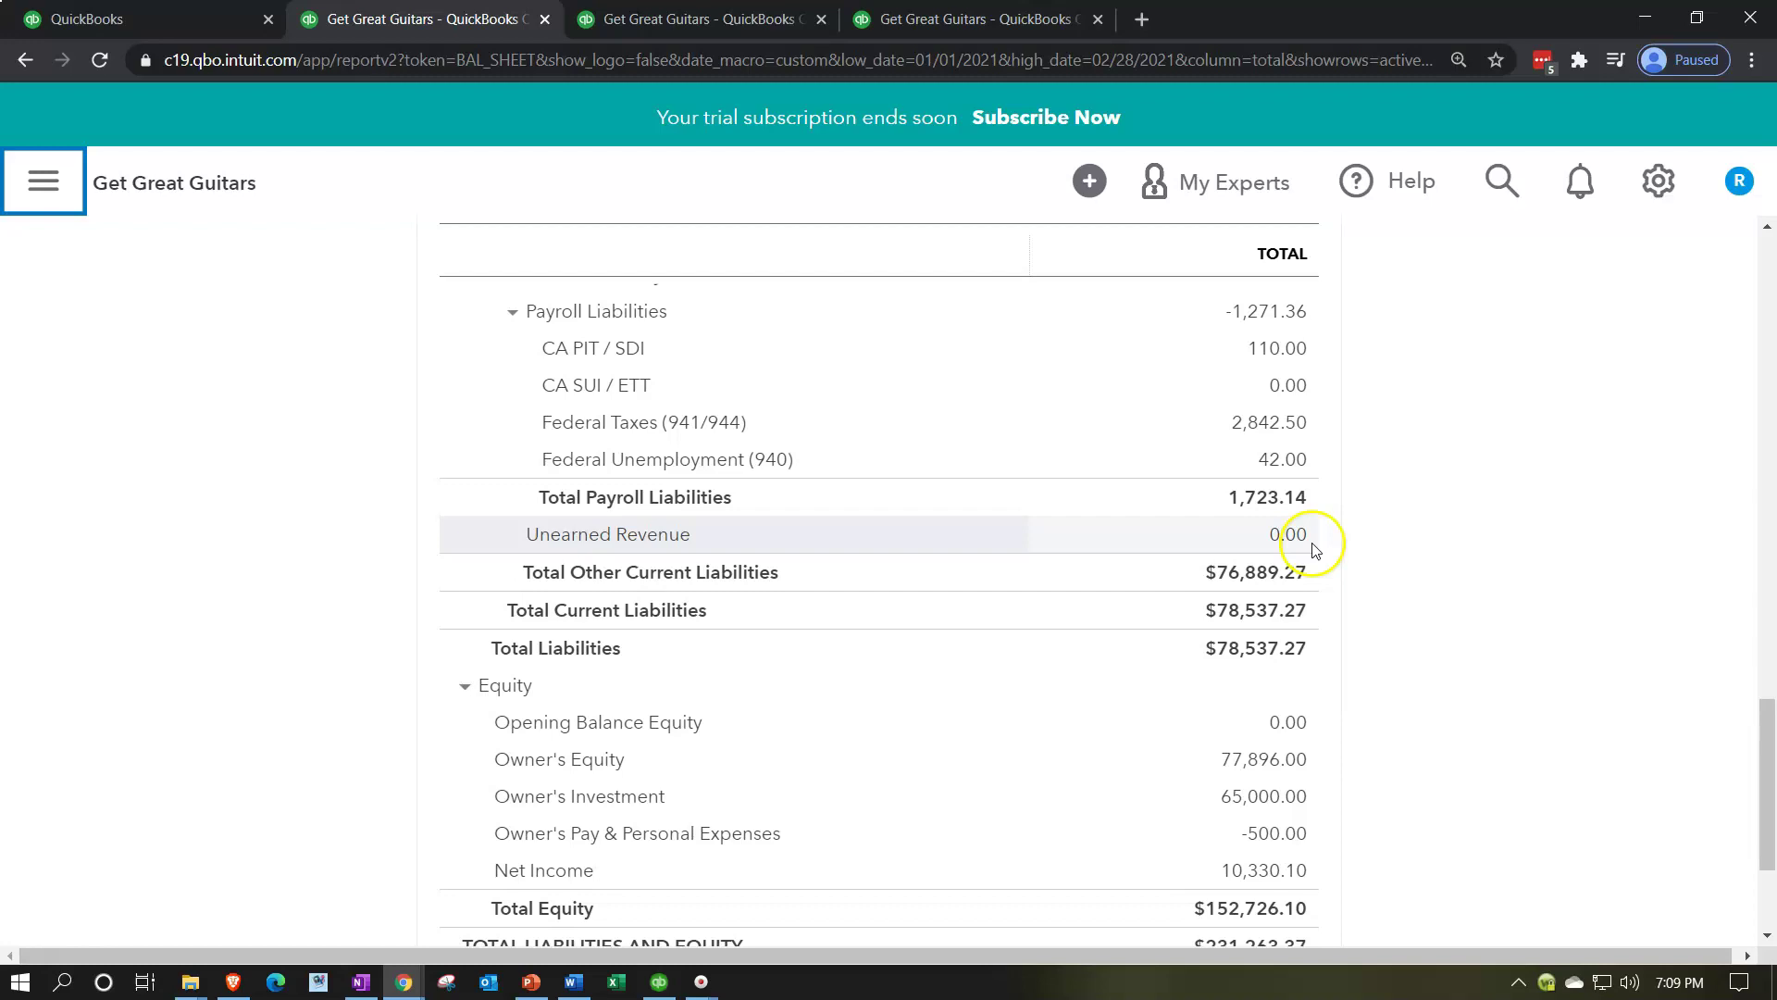
scroll(1315, 550, down, 1)
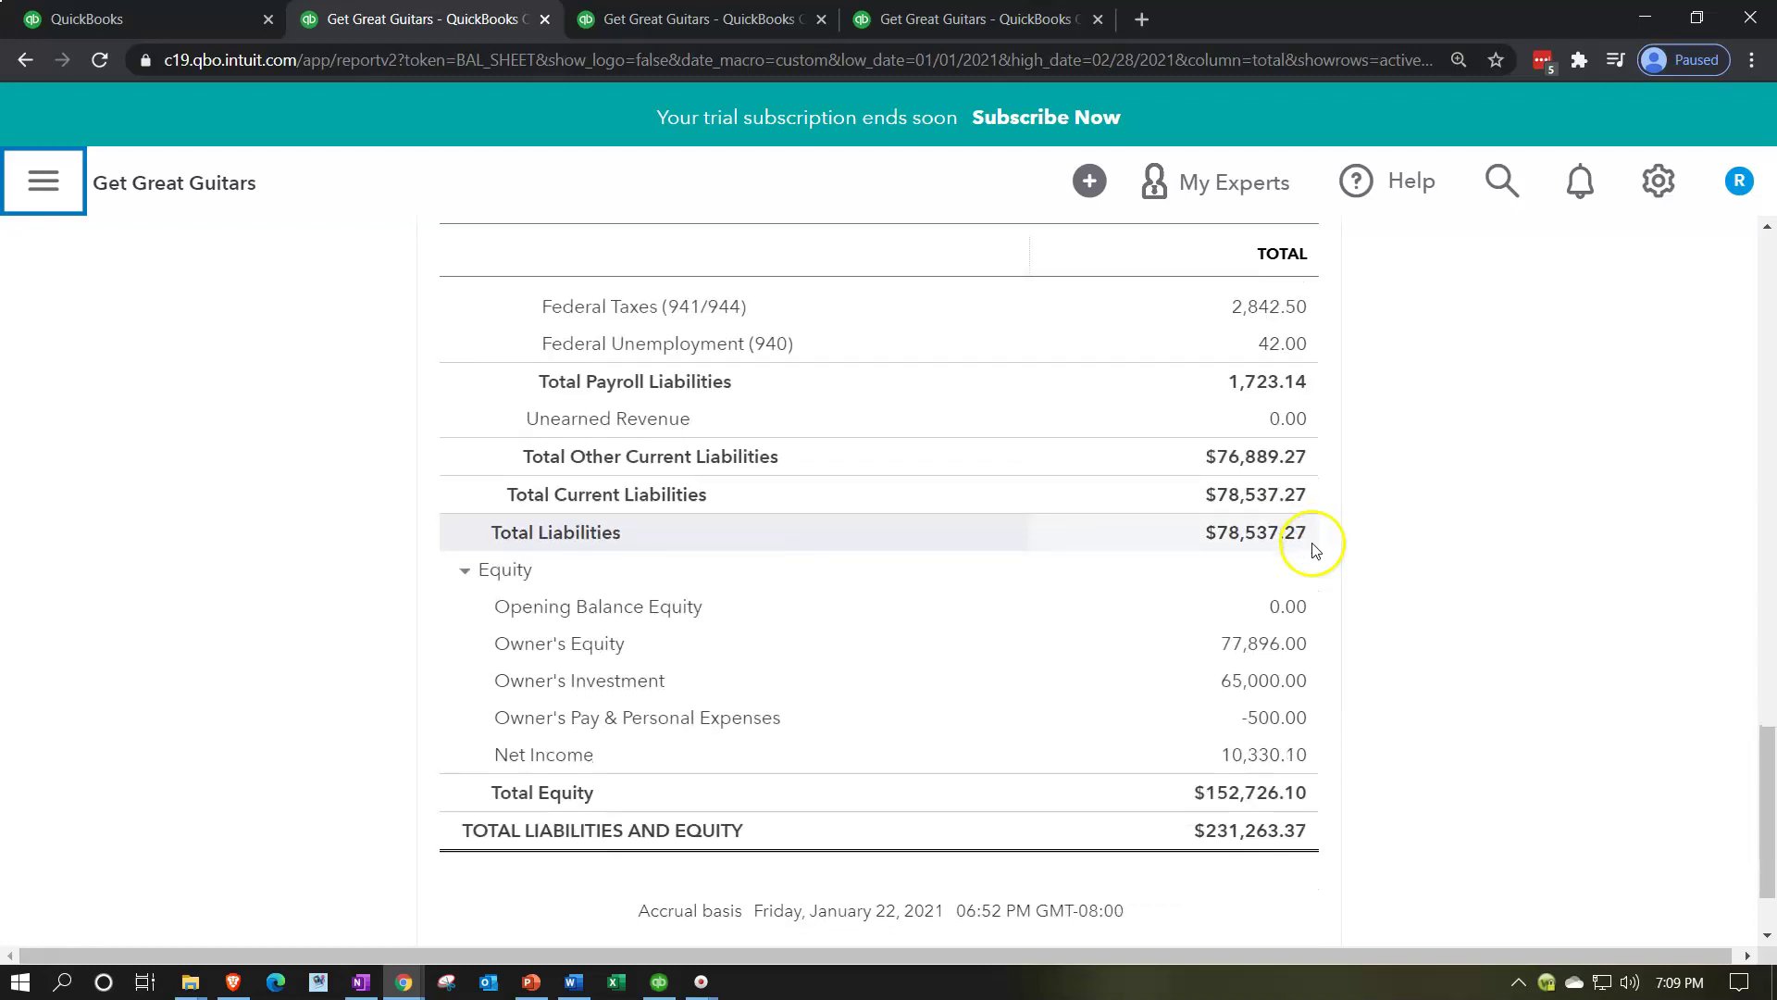